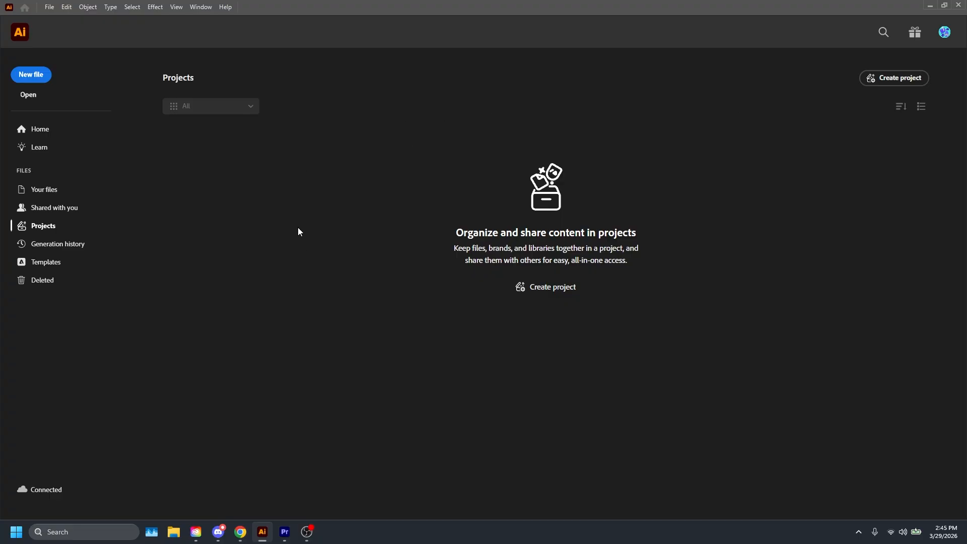
- Start a new document with a width of 7 in, a height of 5 in and inches as the unit
left_click(41, 74)
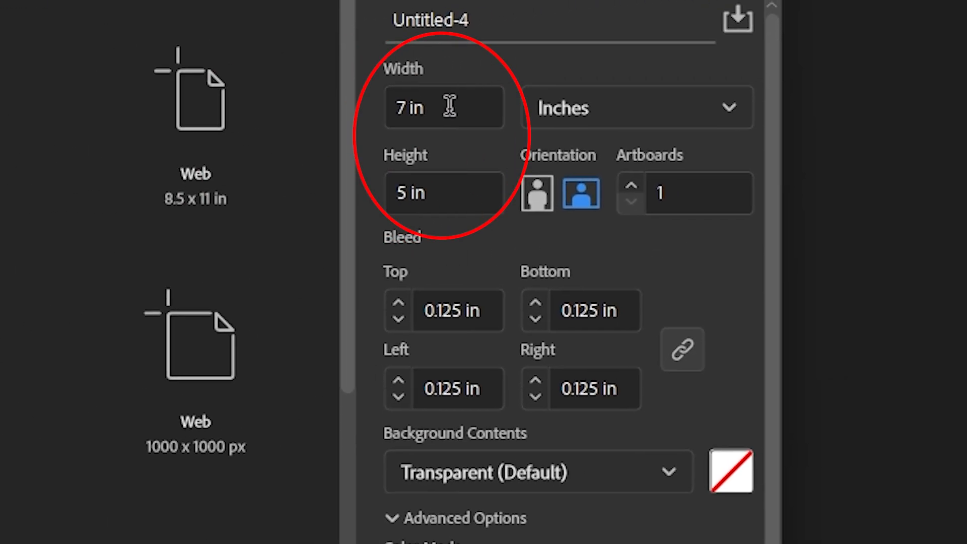
left_click_drag(818, 140, 763, 140)
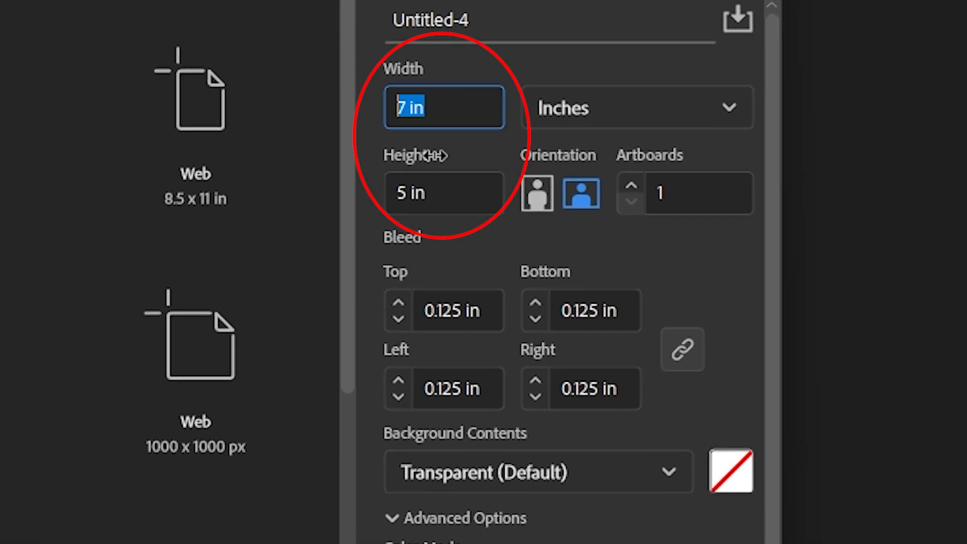
left_click(509, 127)
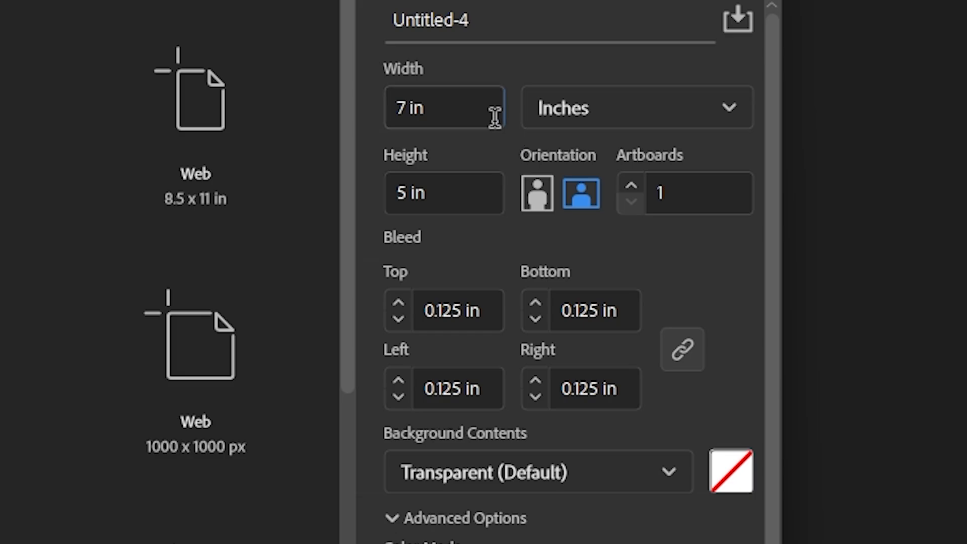
left_click(565, 115)
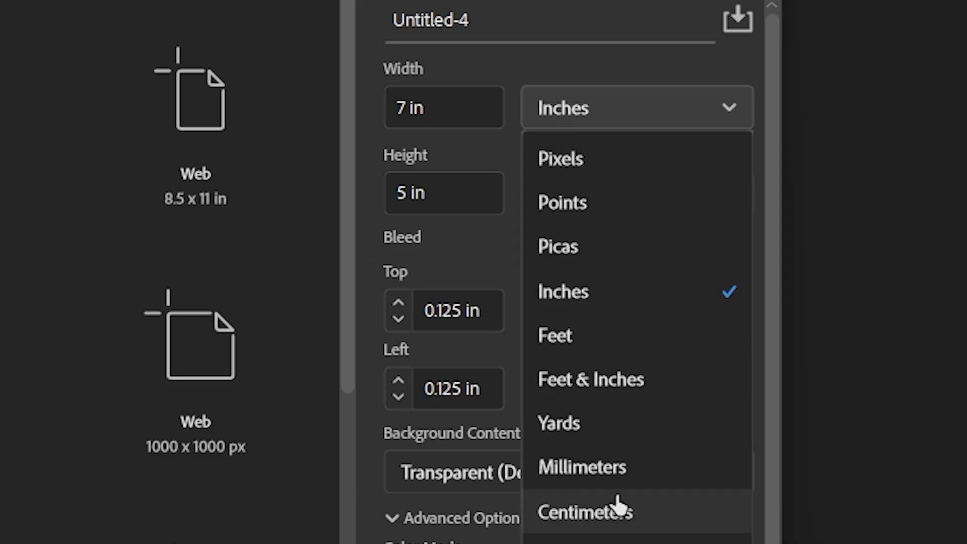
left_click(566, 103)
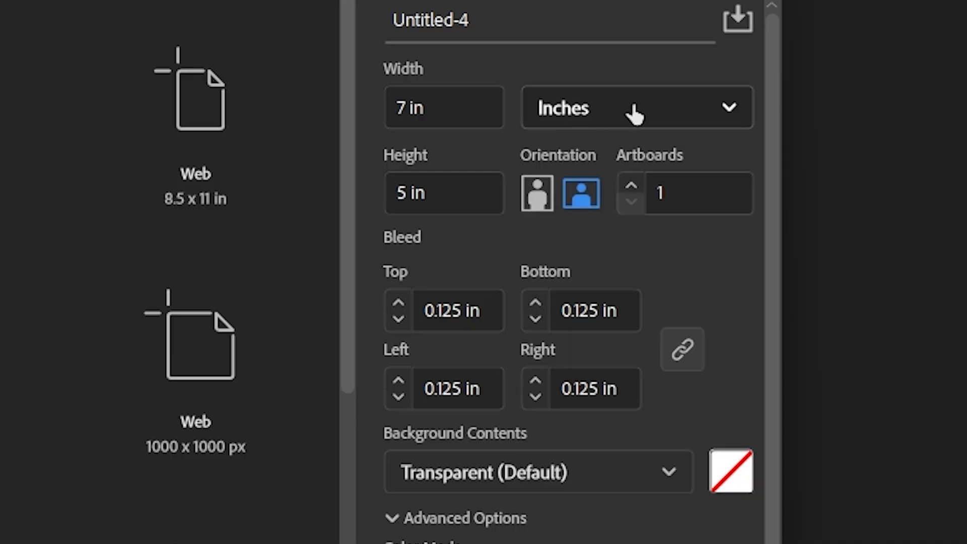
left_click(653, 112)
left_click(652, 108)
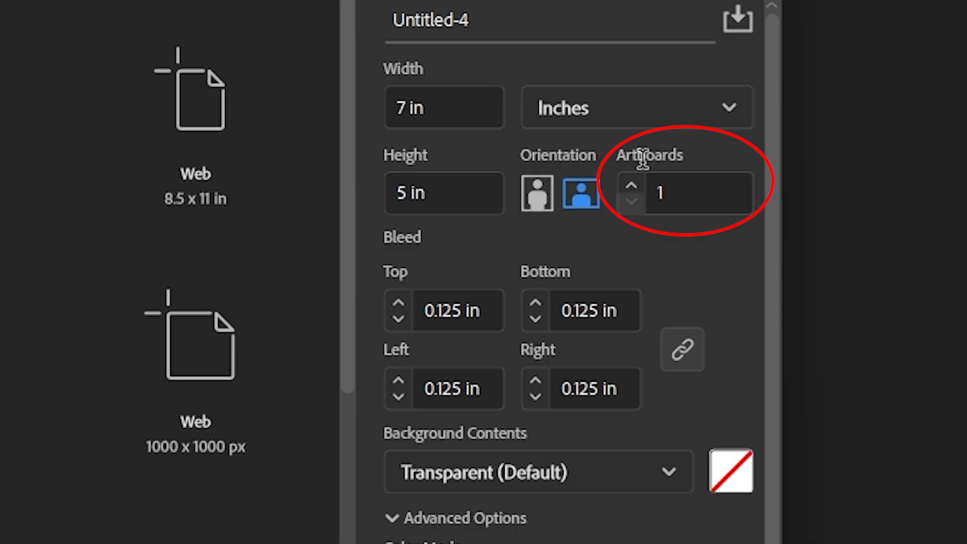
left_click(629, 188)
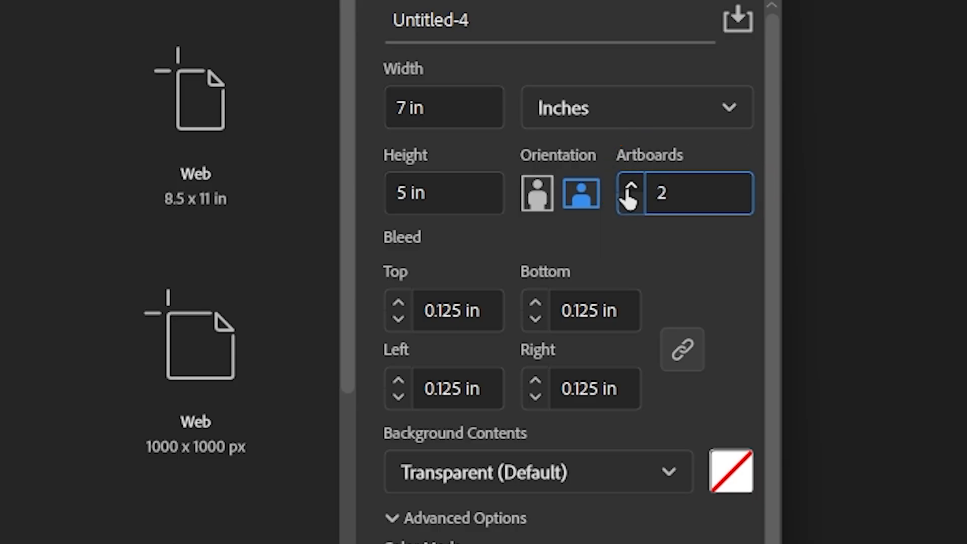
left_click(630, 188)
left_click(635, 204)
left_click(635, 206)
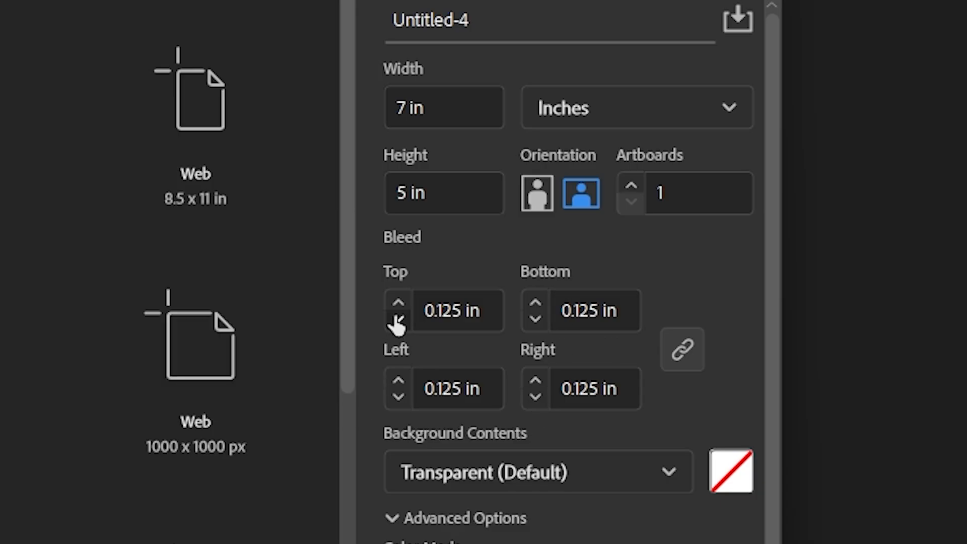
- Set the bleed to 0 in on all sides, keep RGB Color as the color mode, and create the document
left_click(398, 319)
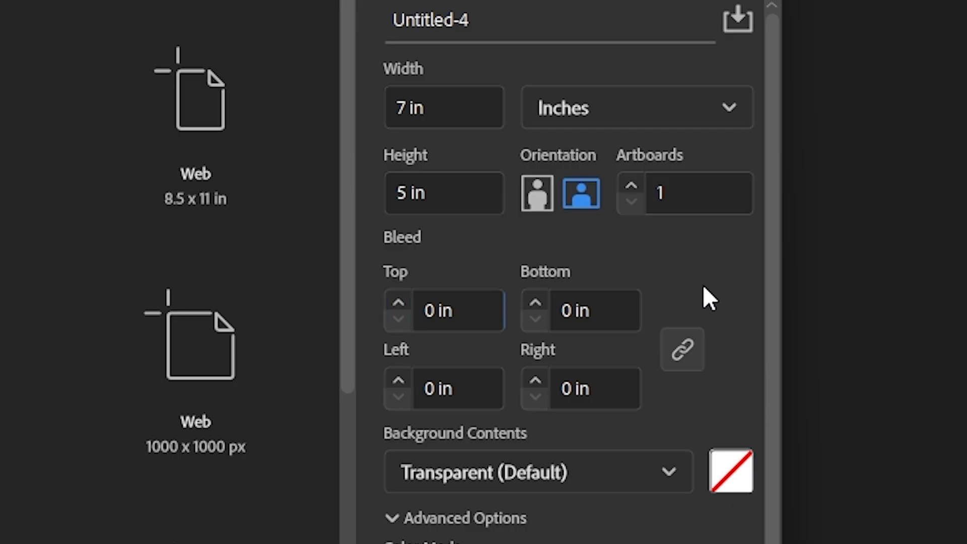
scroll(567, 400, "down", 3)
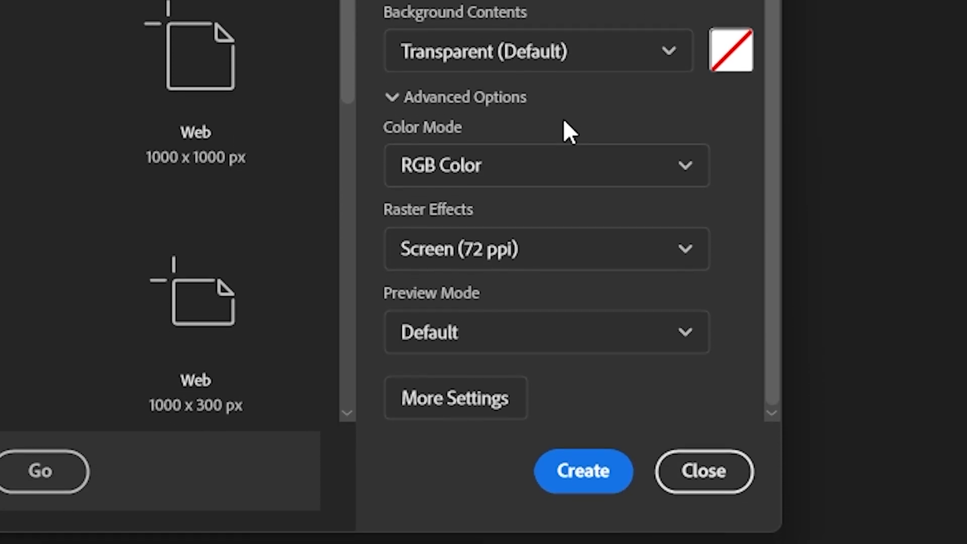
left_click(454, 191)
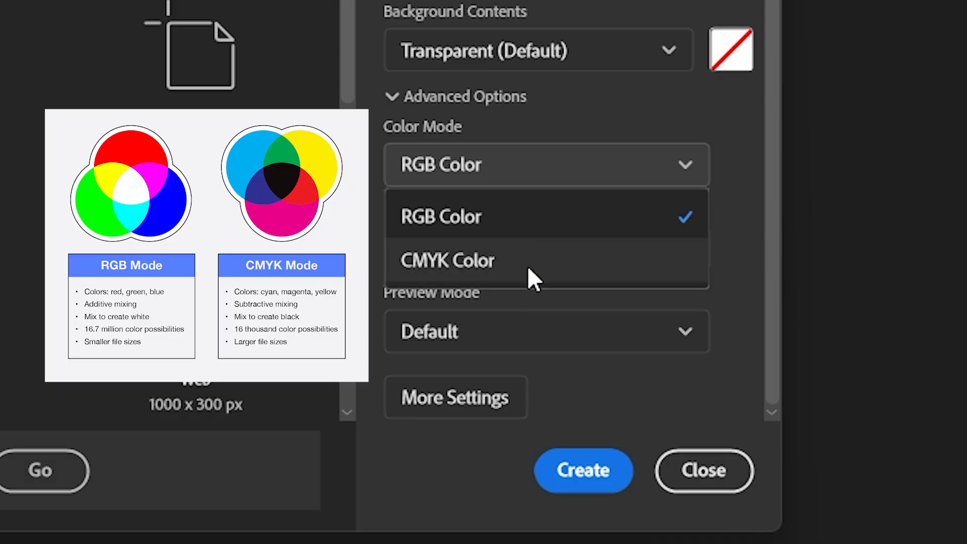
left_click(510, 211)
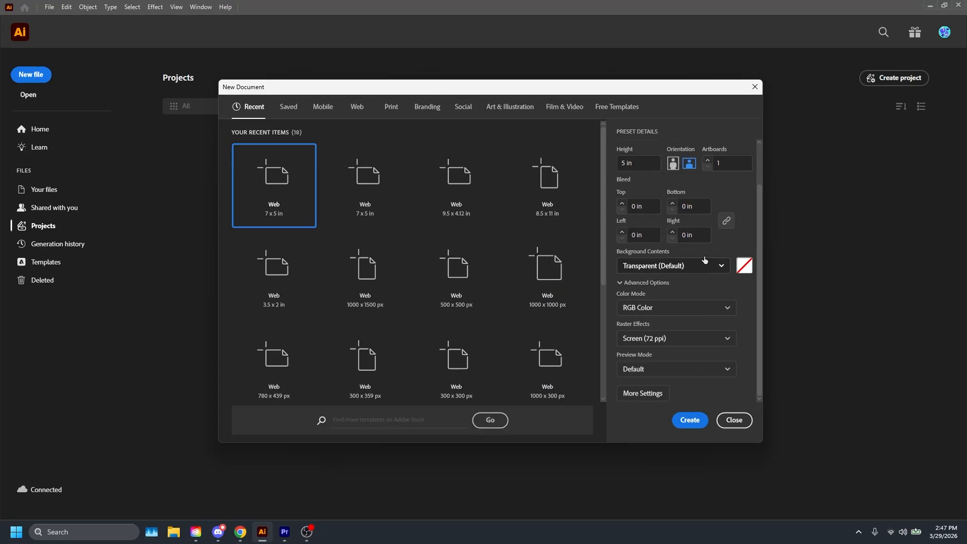
scroll(717, 202, "up", 2)
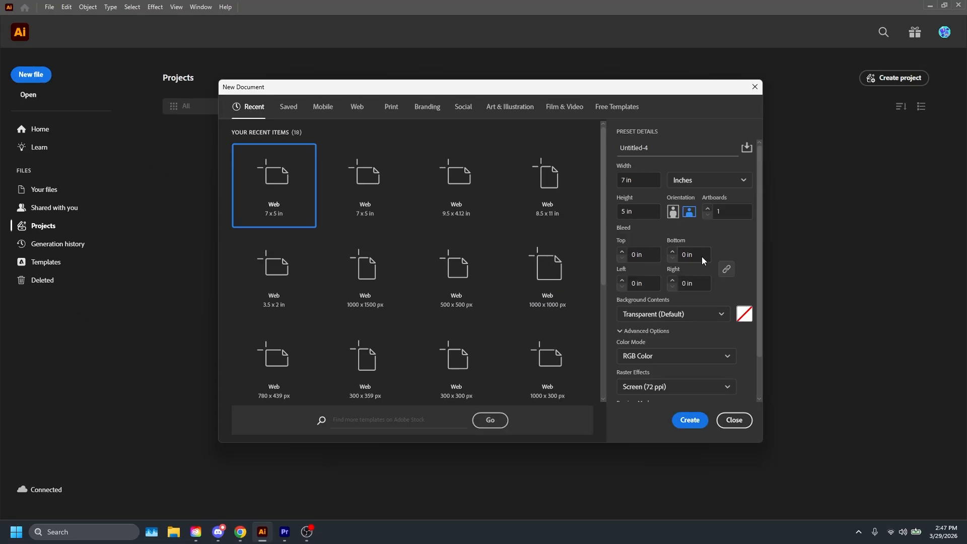
left_click(683, 426)
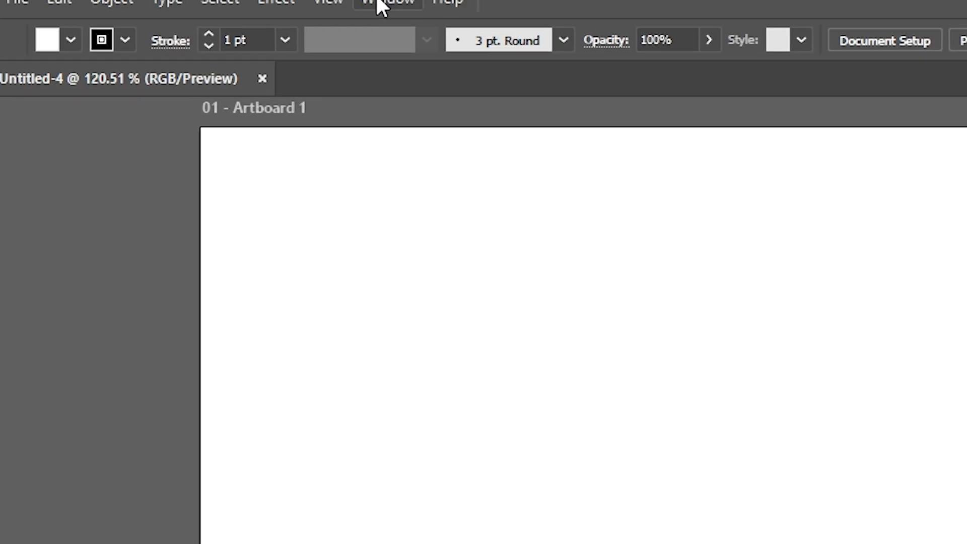
- Choose the Essentials Classic workspace
left_click(197, 8)
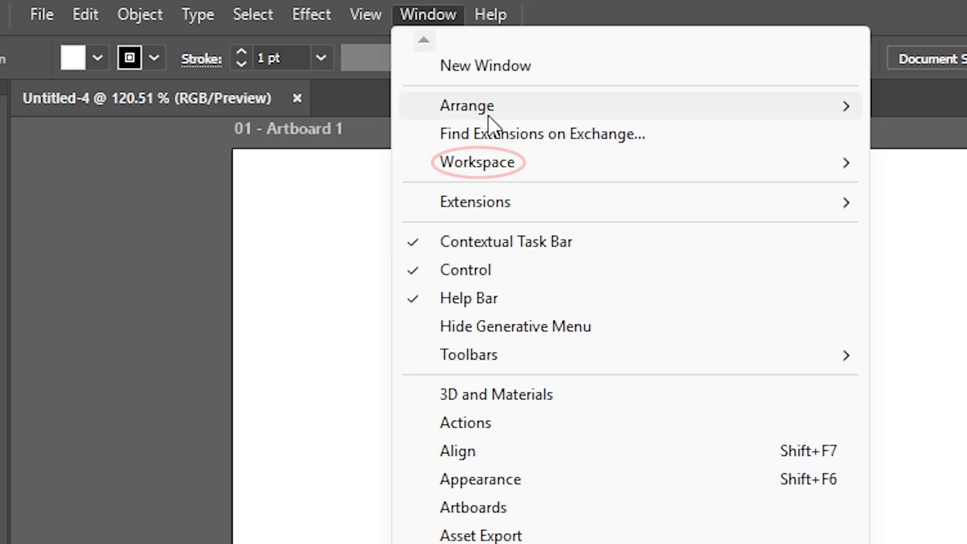
mouse_move(810, 161)
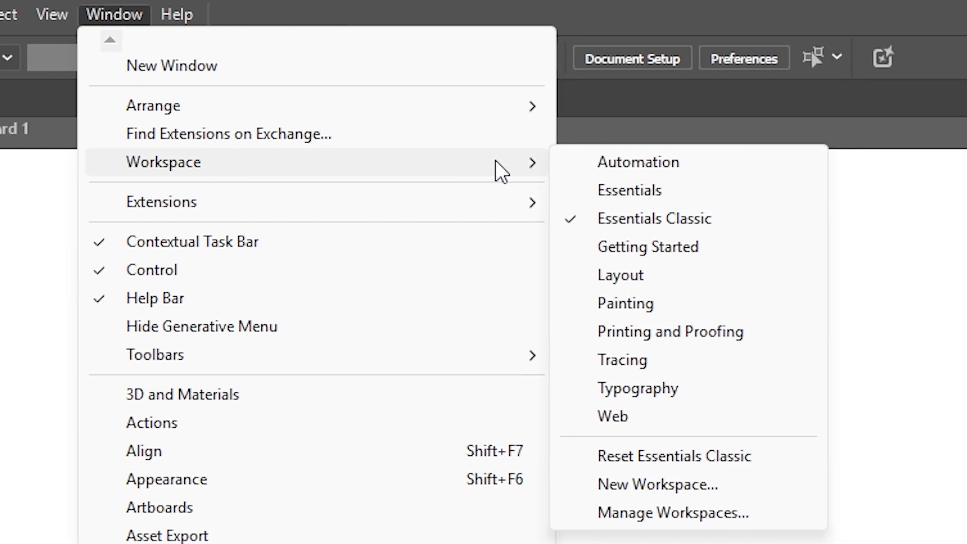
left_click(646, 218)
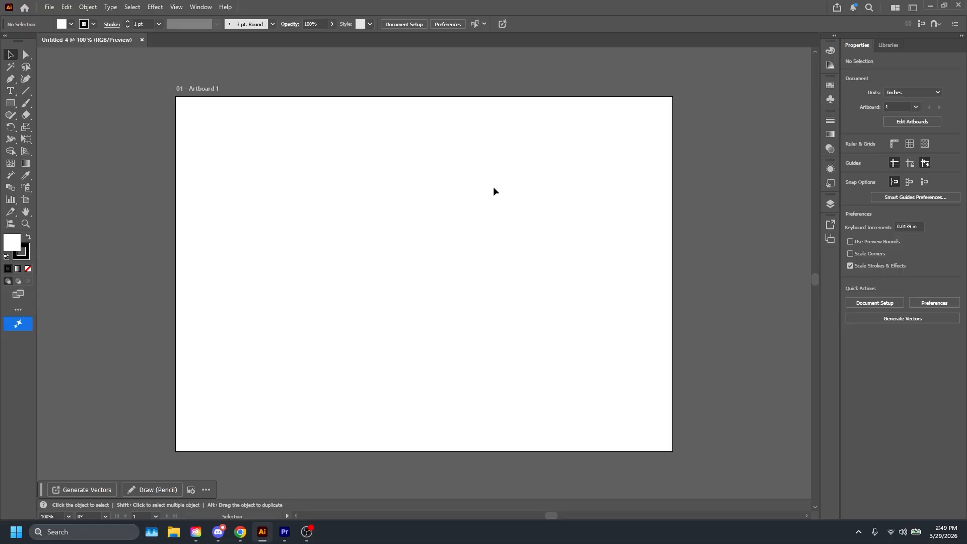
- Add two new layers above Layer 1
left_click(830, 204)
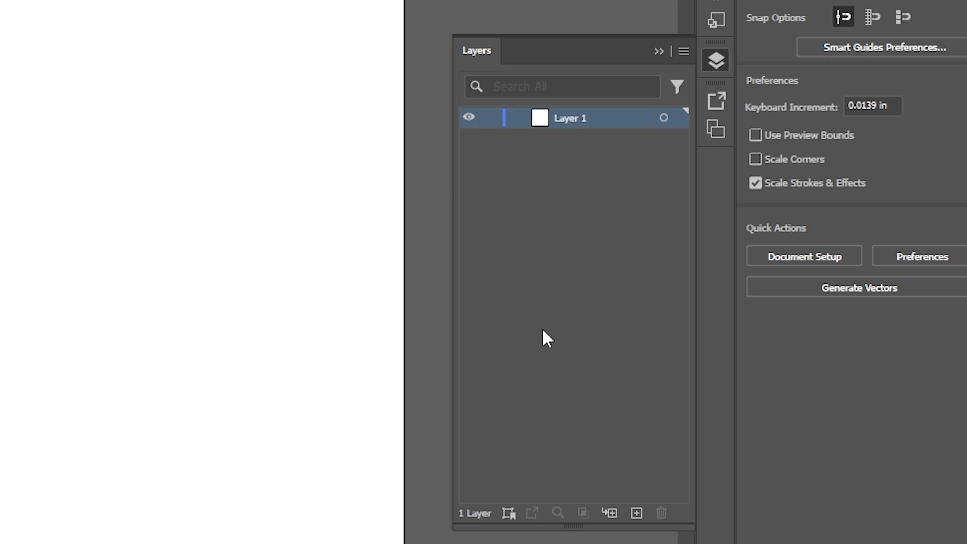
left_click(632, 516)
left_click(632, 517)
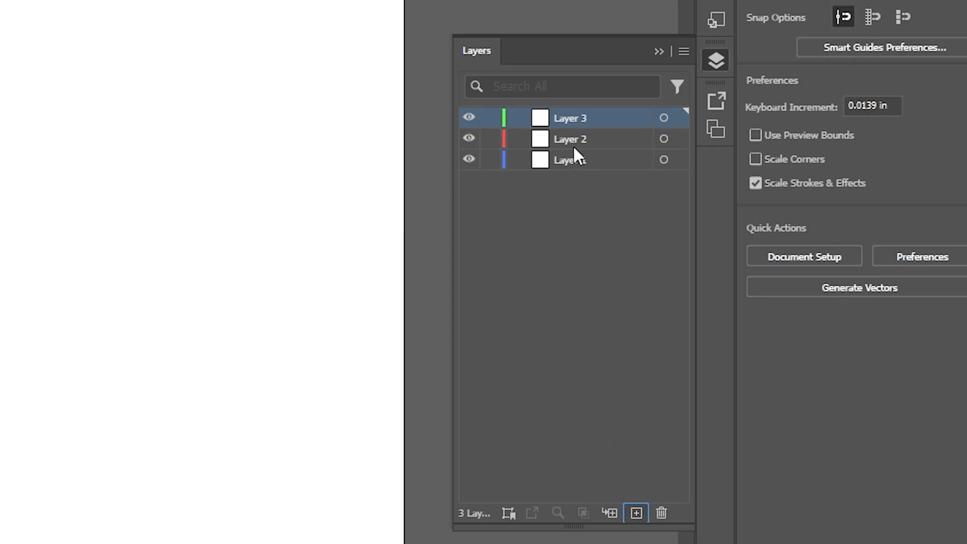
- Rename the three layers from the lowest up as Text, Artworks and Guides
double_click(570, 159)
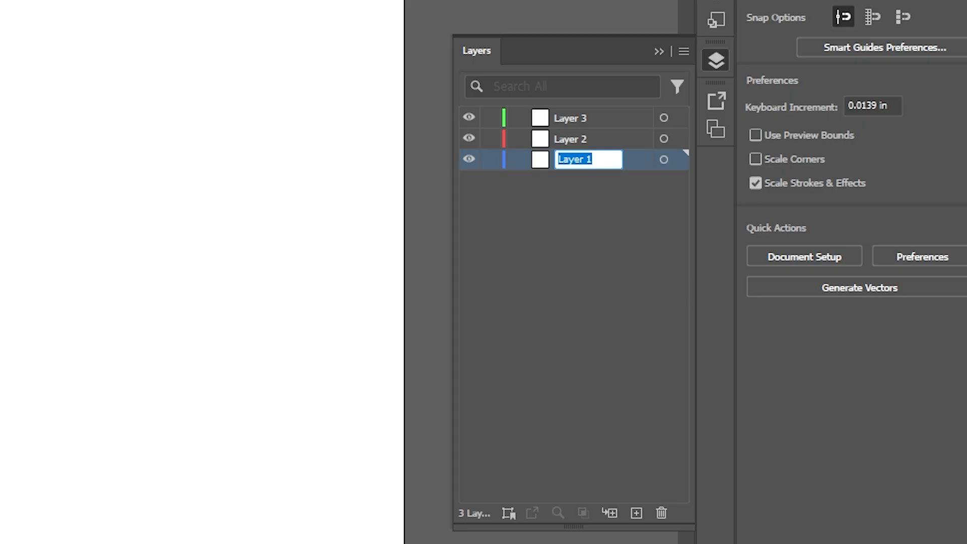
type("Text")
key("Return")
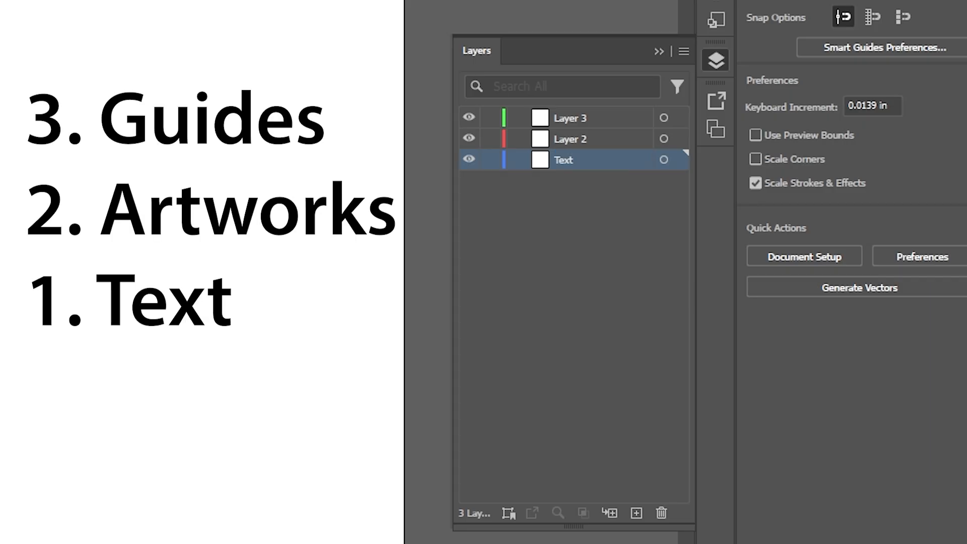
double_click(566, 139)
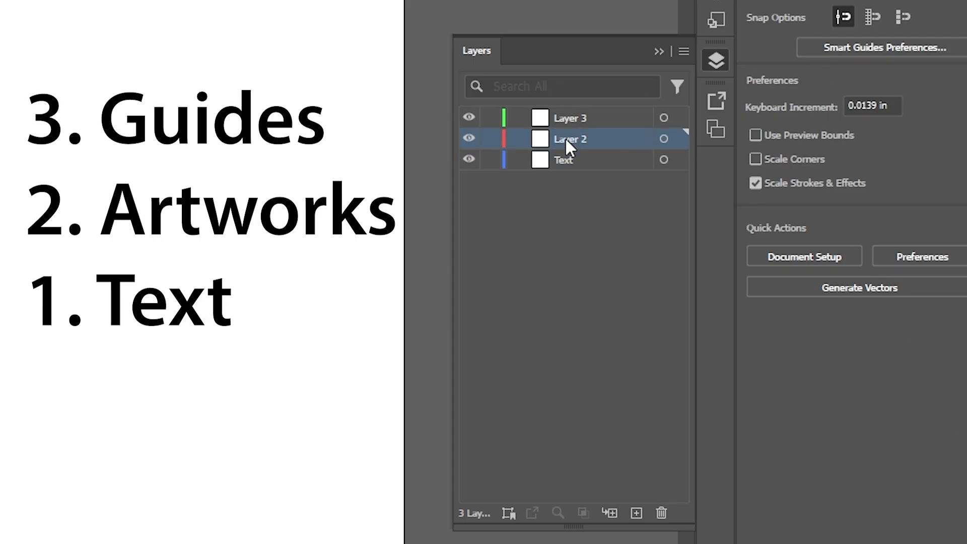
type("Artwor")
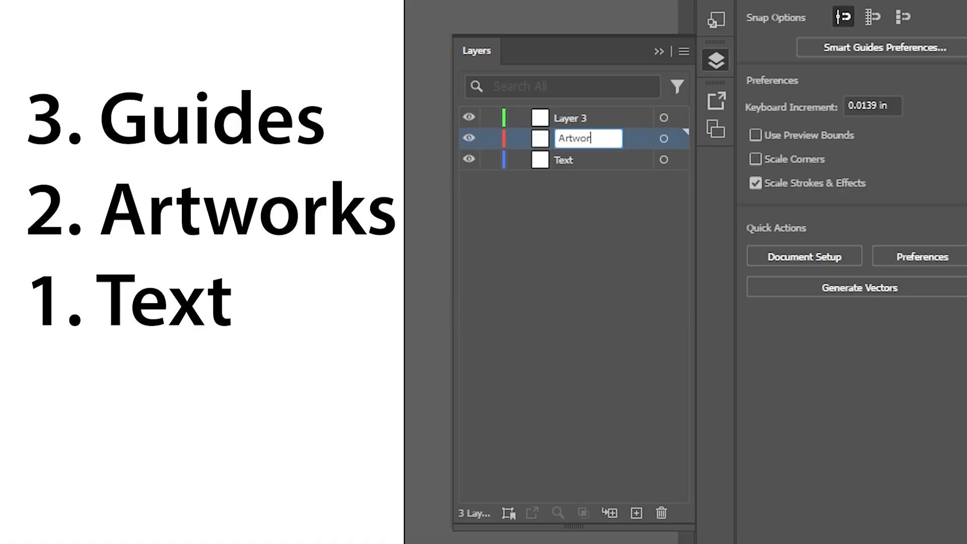
type("ks")
key("Return")
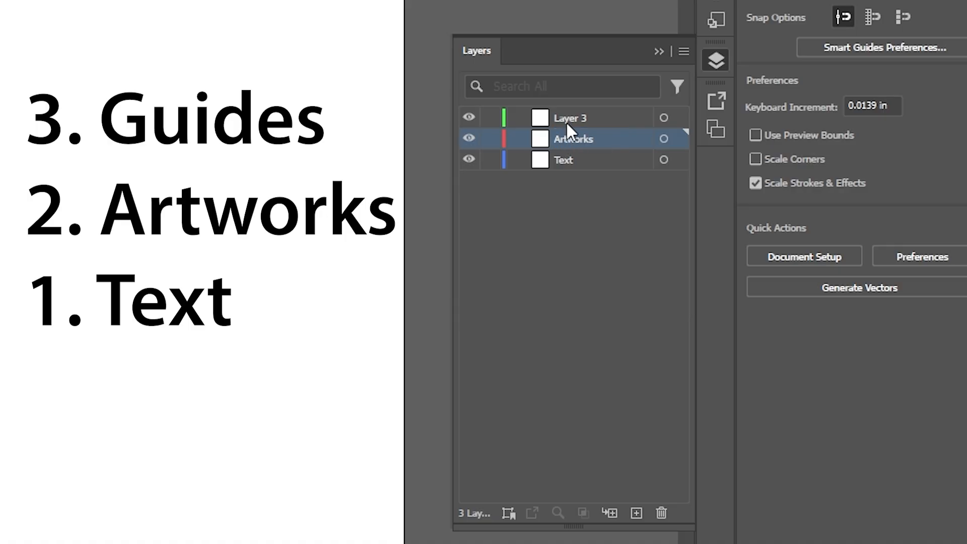
double_click(565, 118)
type("Guides")
key("Return")
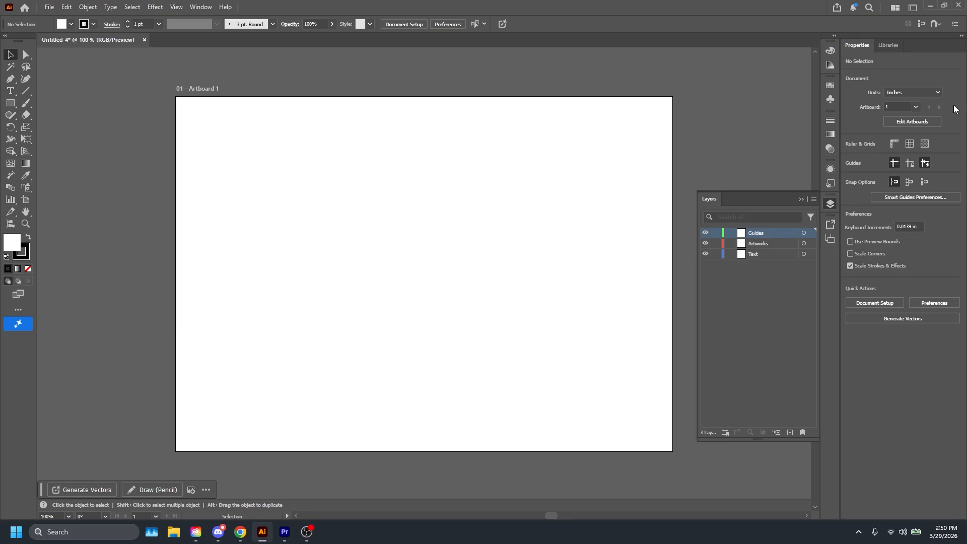
left_click(829, 205)
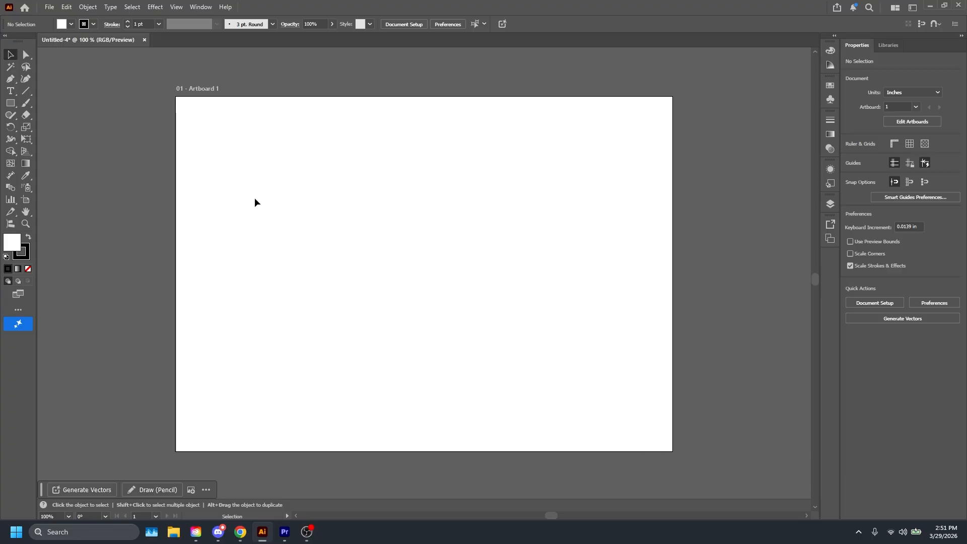
- Draw a rectangle about 6.88 × 4.88 in on the Guides layer and center it on the artboard
left_click(831, 203)
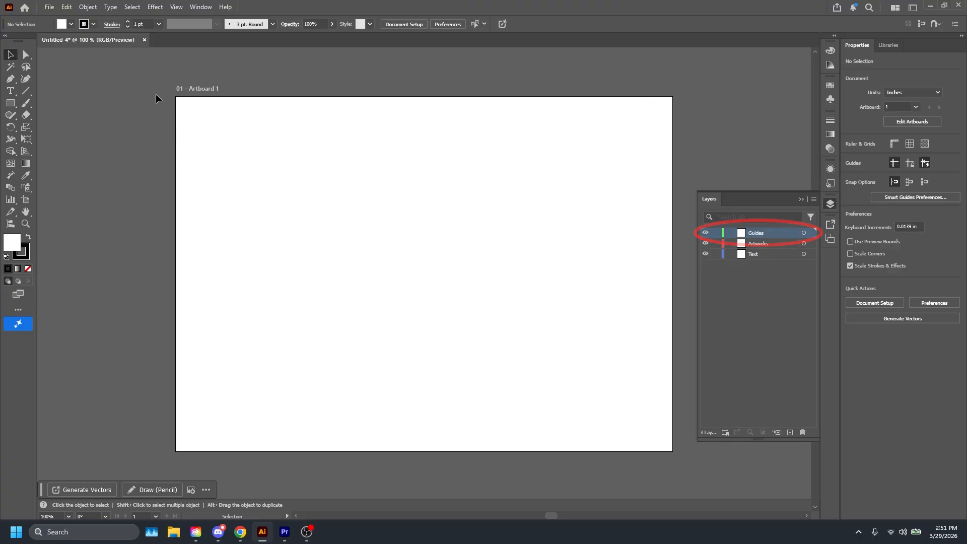
left_click(9, 106)
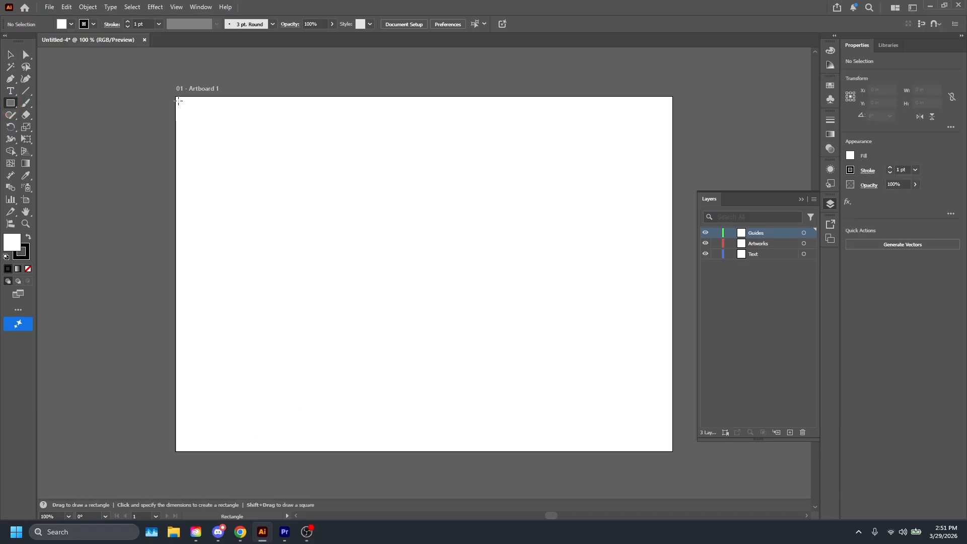
left_click_drag(178, 101, 668, 447)
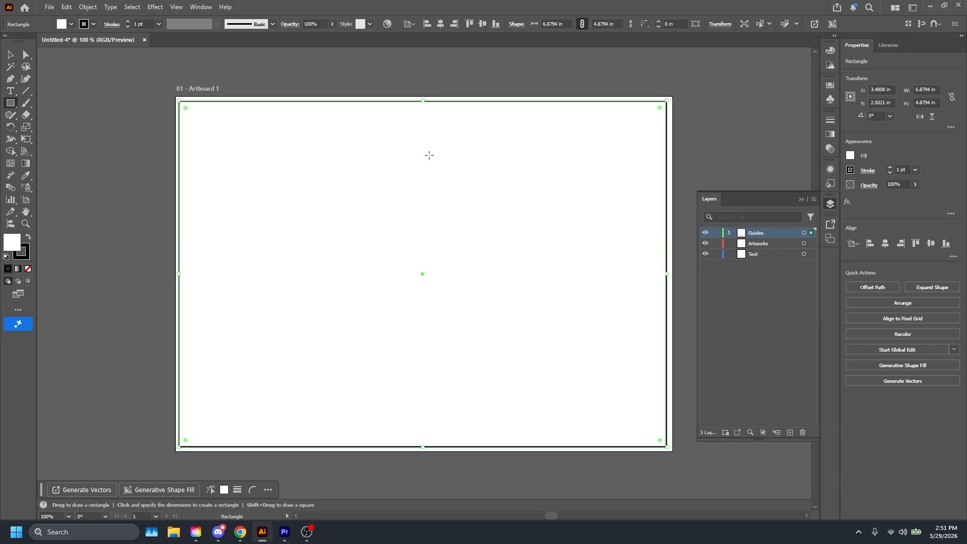
left_click(440, 25)
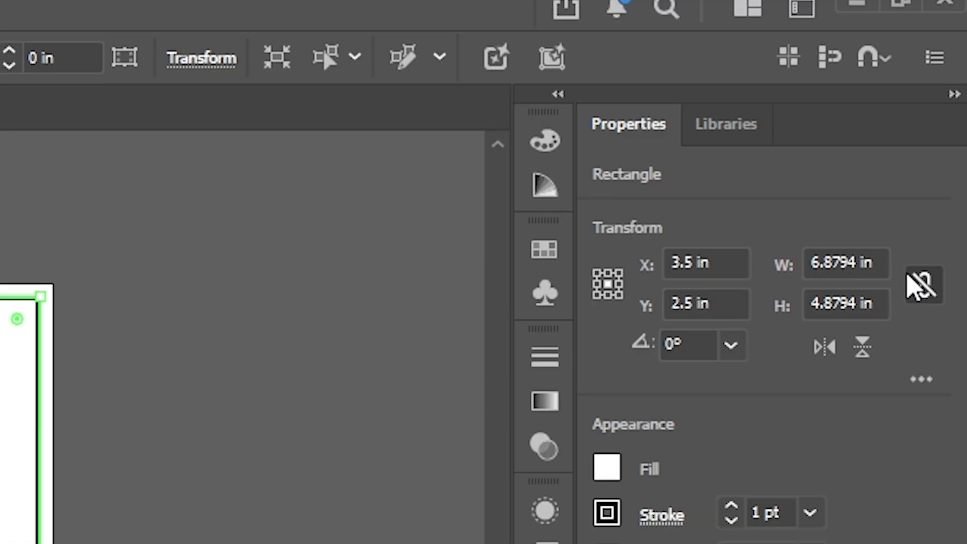
- Resize the margin rectangle to 7-0.25 in (6.75 in) wide and 5-0.25 in (4.75 in) high
left_click(852, 262)
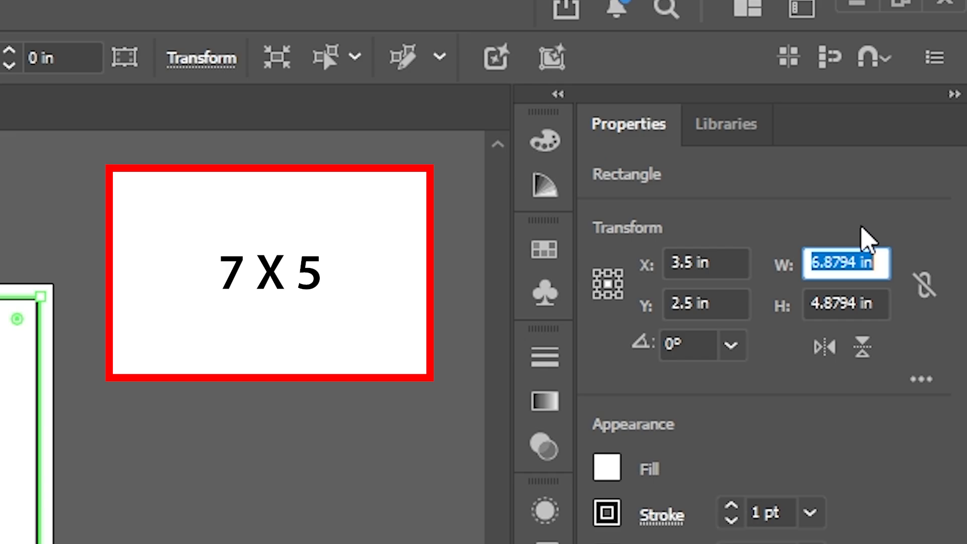
type("7-")
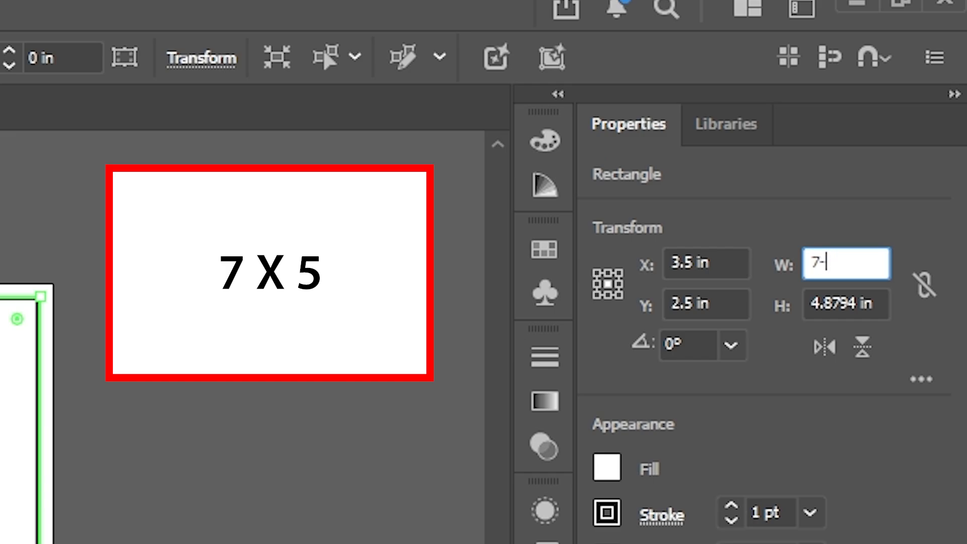
type("0.25")
key("Return")
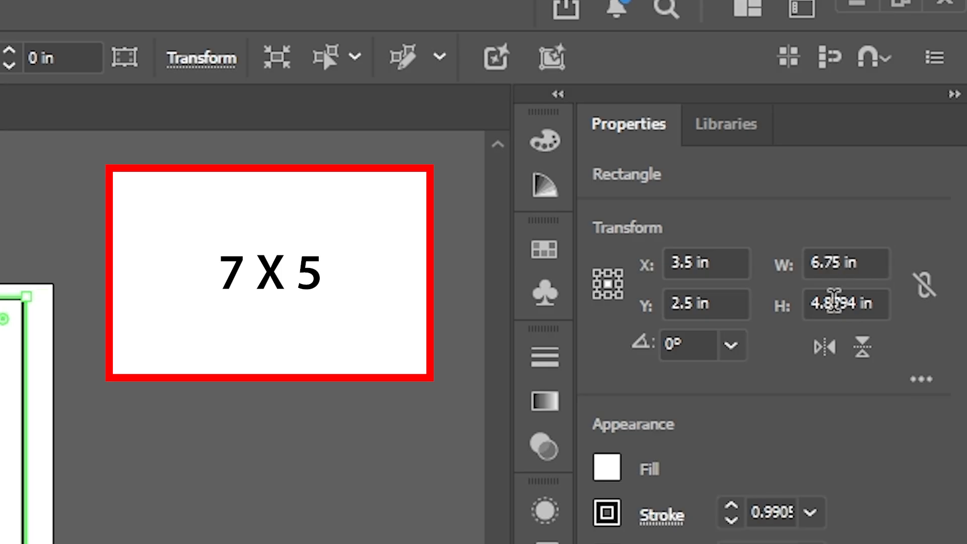
left_click(837, 305)
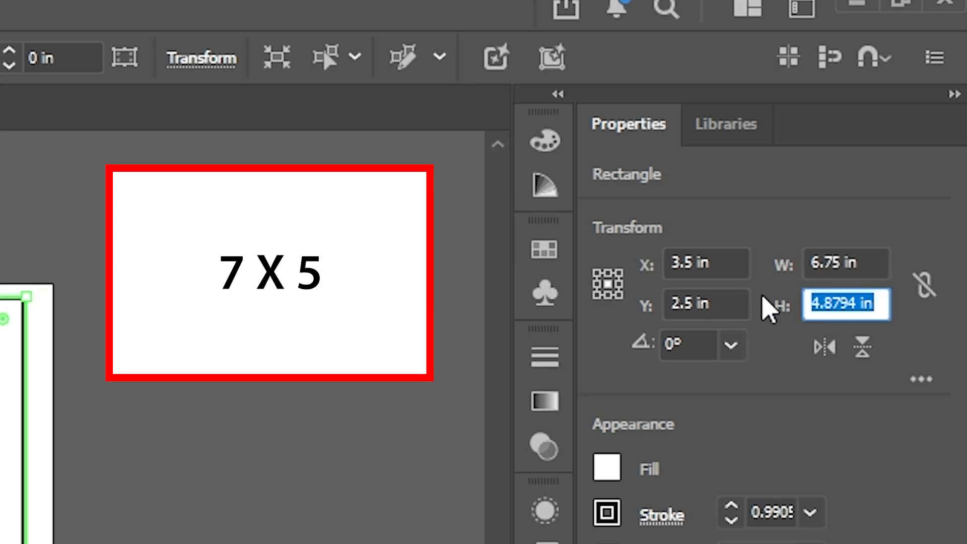
type("5-0.25")
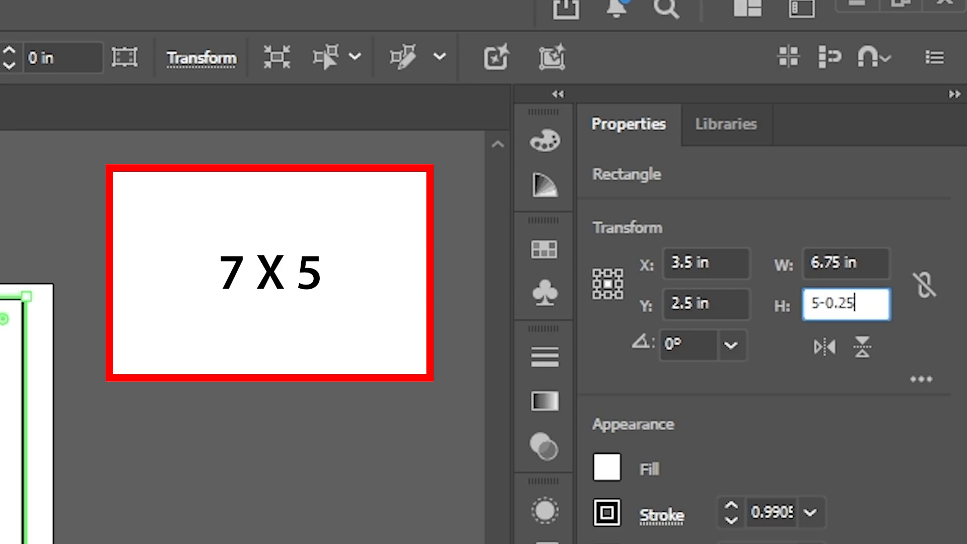
key("Return")
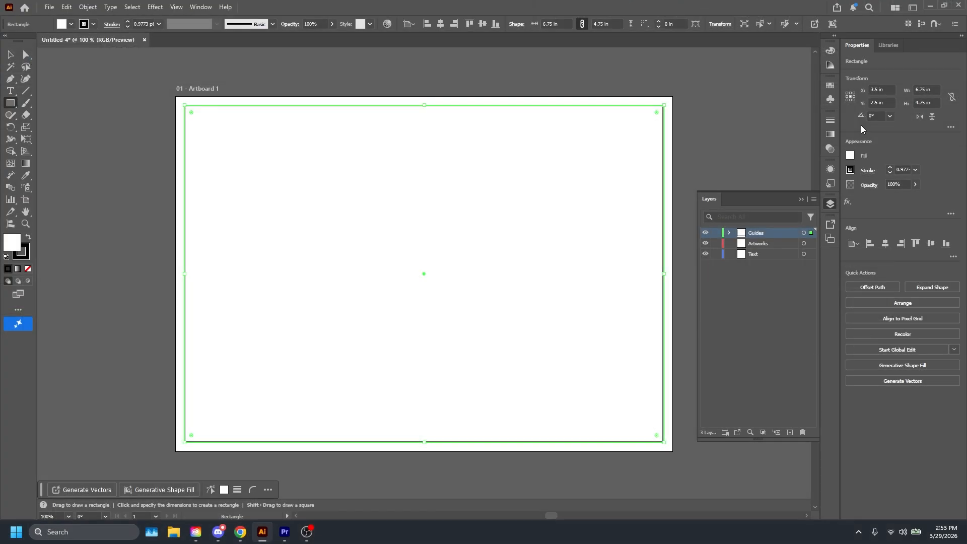
- Set both the fill and the stroke of the margin rectangle to None
left_click(851, 157)
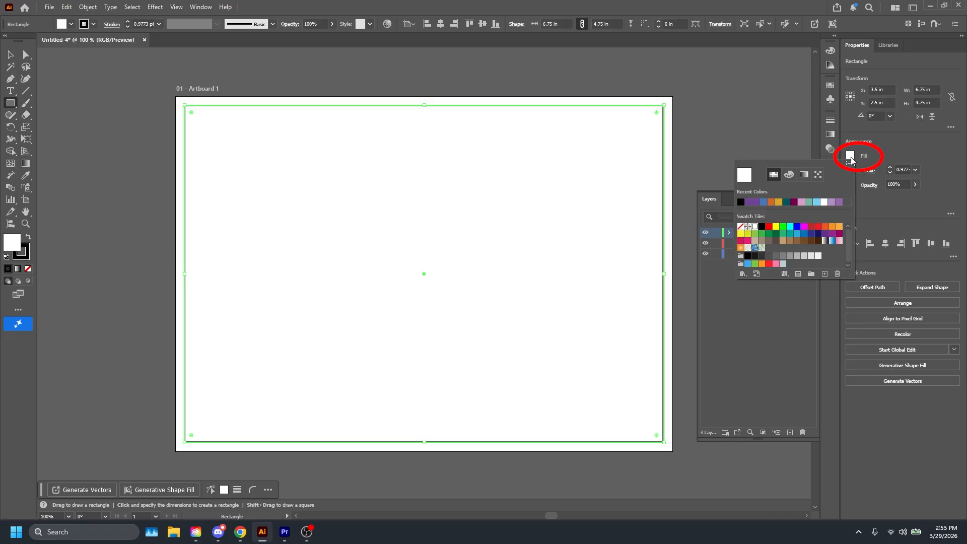
left_click(741, 228)
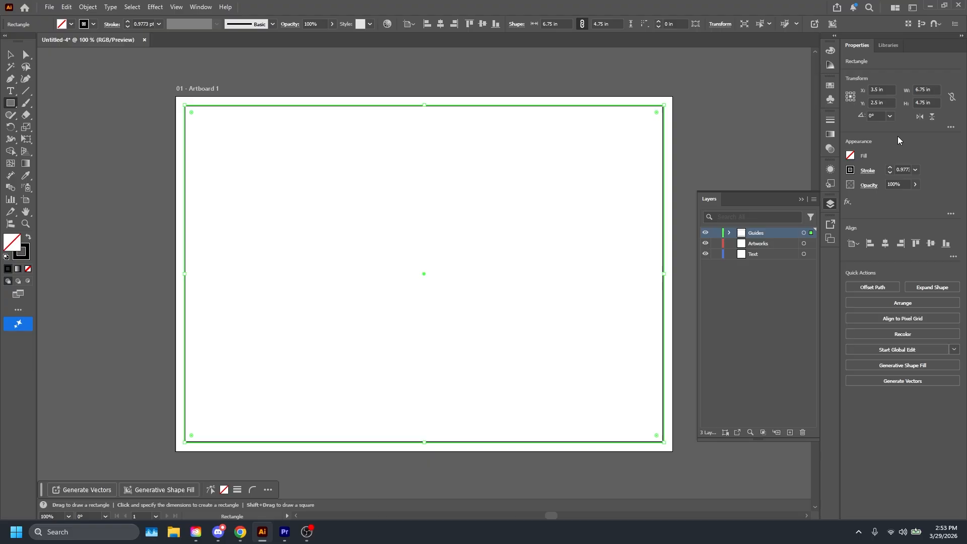
left_click(850, 170)
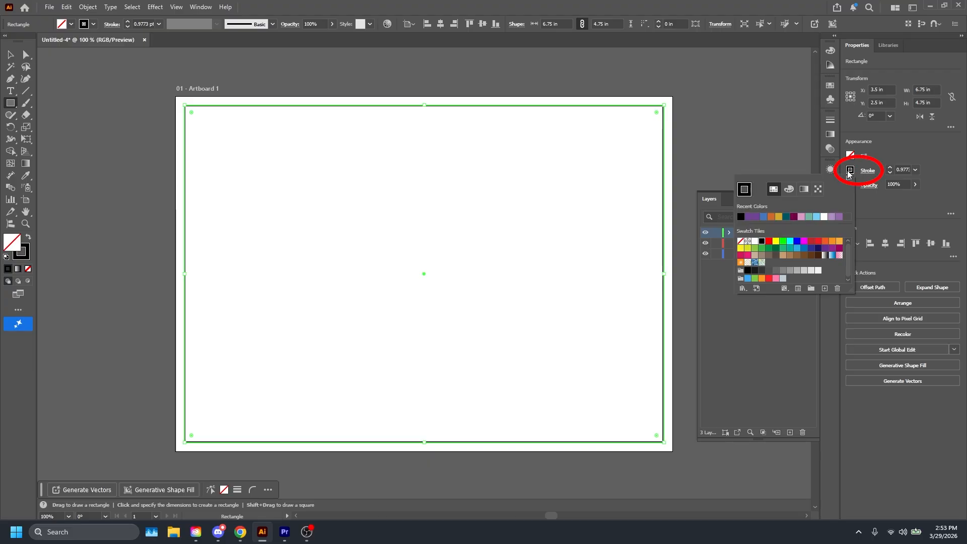
left_click(740, 242)
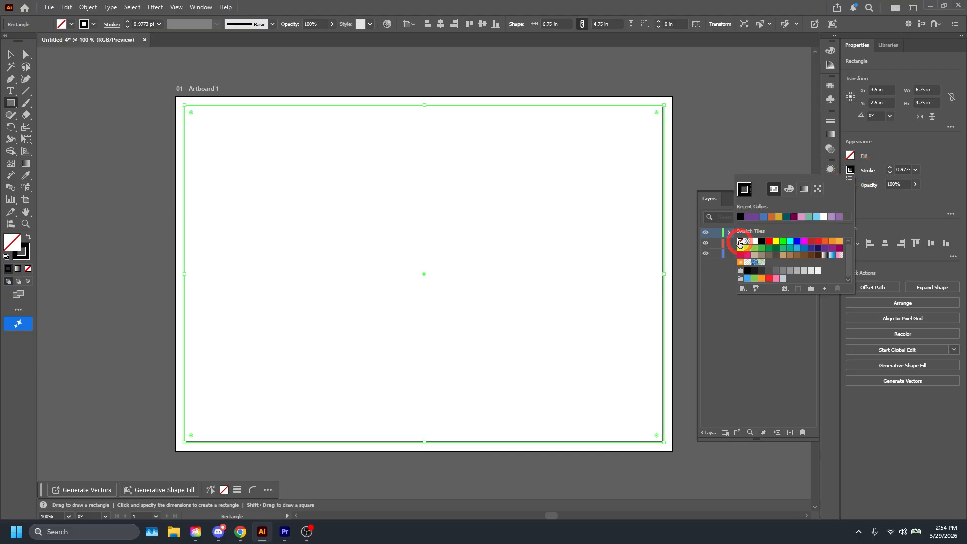
left_click(888, 146)
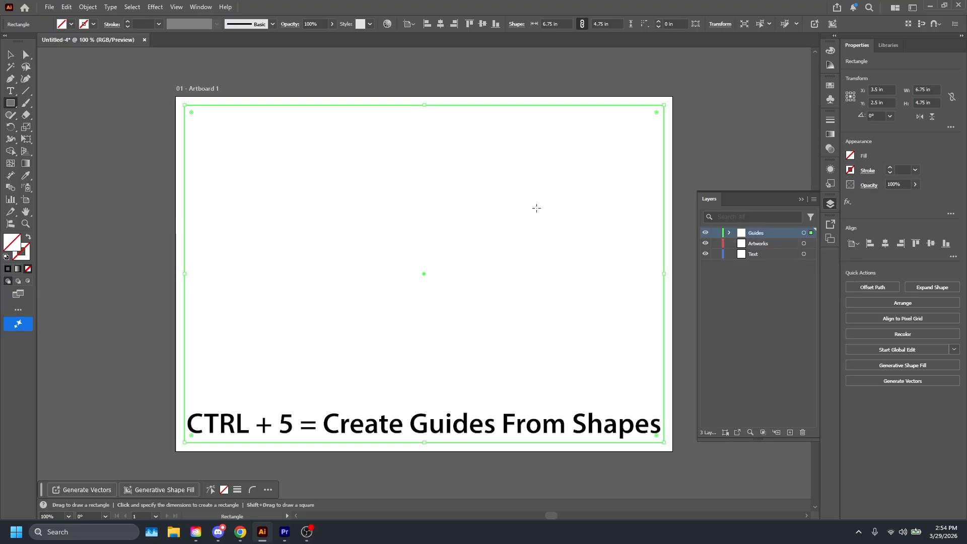
- Convert the margin rectangle into a guide, deselect it and lock the Guides layer
key("ctrl+5")
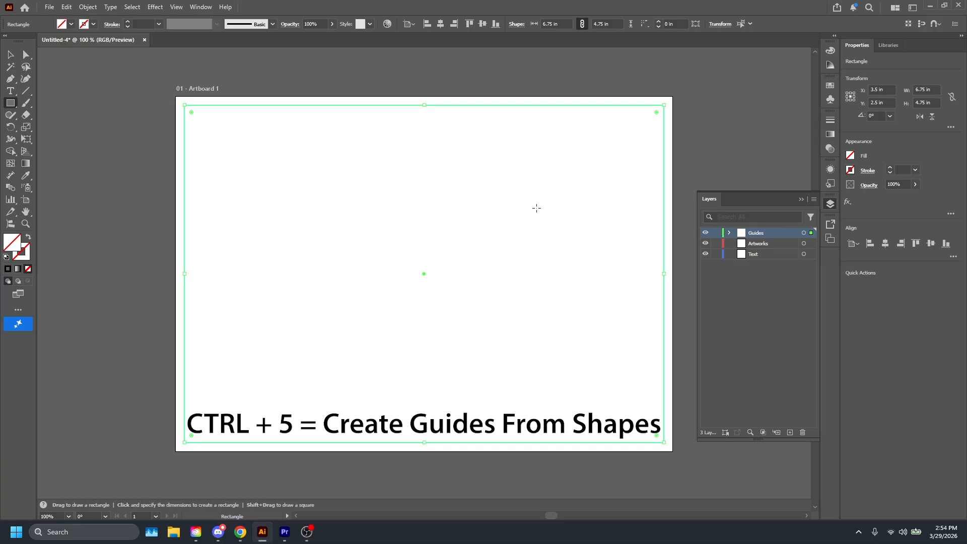
left_click(132, 115)
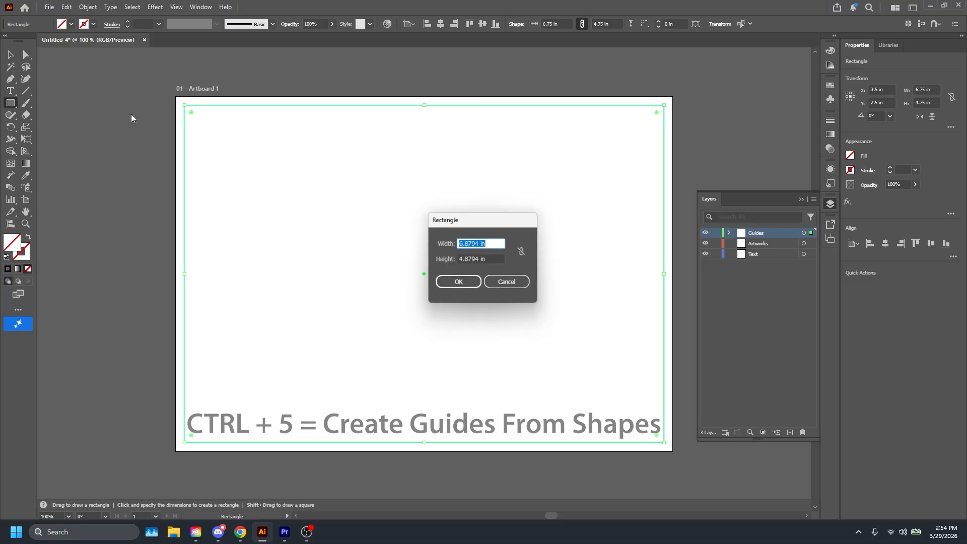
left_click(494, 285)
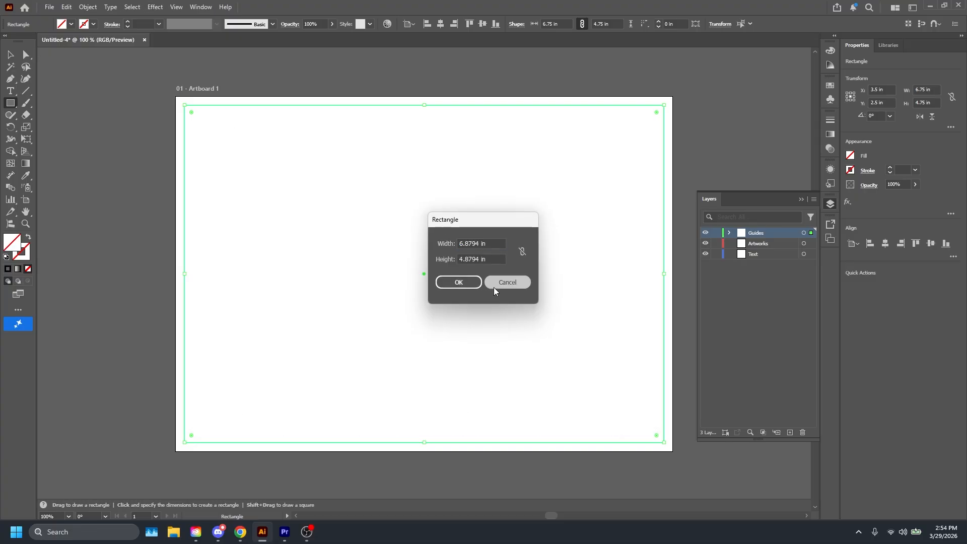
left_click(15, 57)
left_click(141, 182)
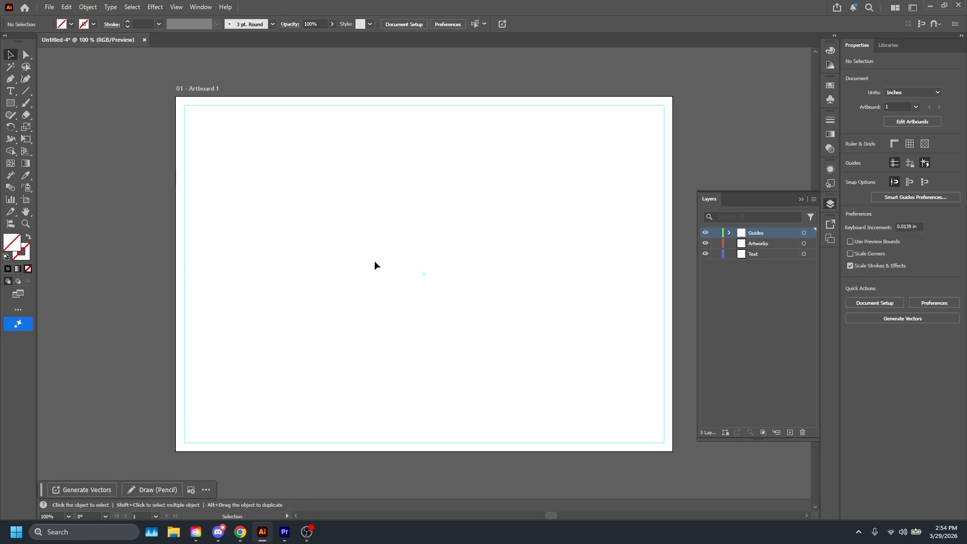
left_click(716, 234)
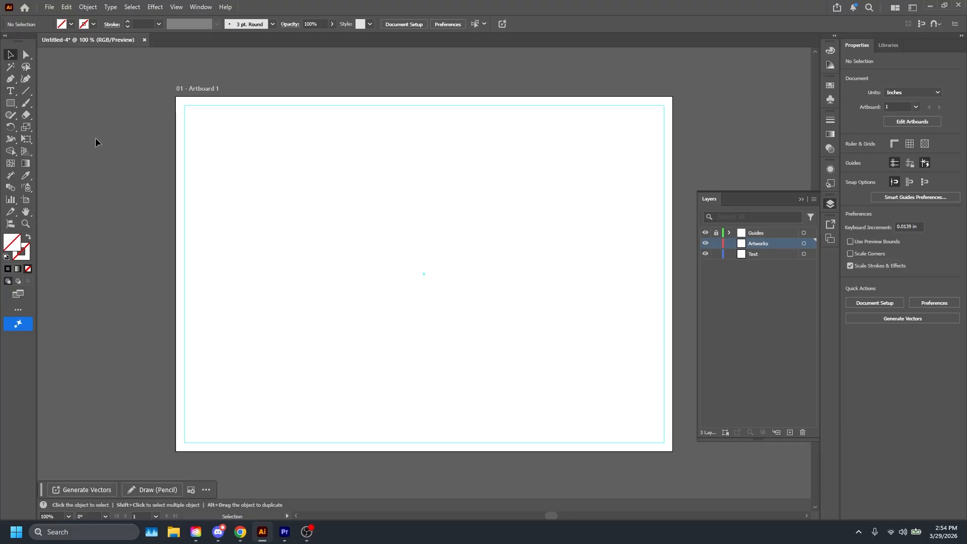
- Draw a closed freeform path of curved and straight segments, about 4.4 × 2.85 in, with the Pen tool on the Artworks layer
left_click(16, 82)
left_click(28, 83)
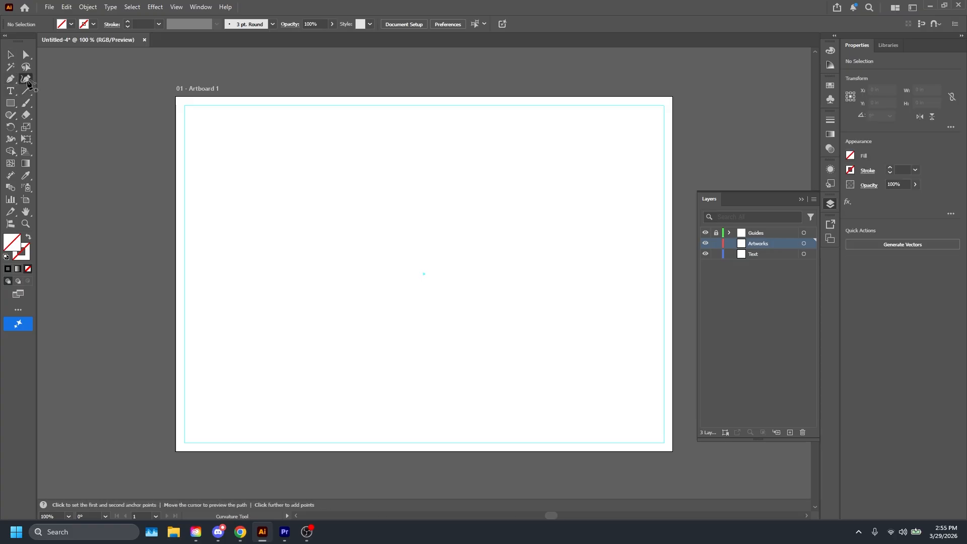
left_click(10, 83)
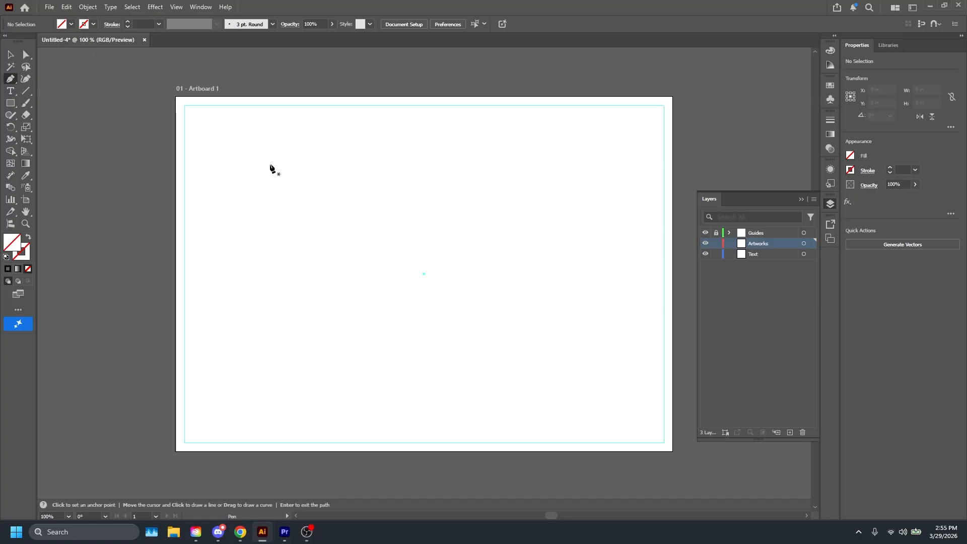
mouse_move(271, 165)
left_mouse_down()
mouse_move(352, 182)
mouse_move(364, 203)
left_mouse_up()
left_click_drag(431, 182, 452, 169)
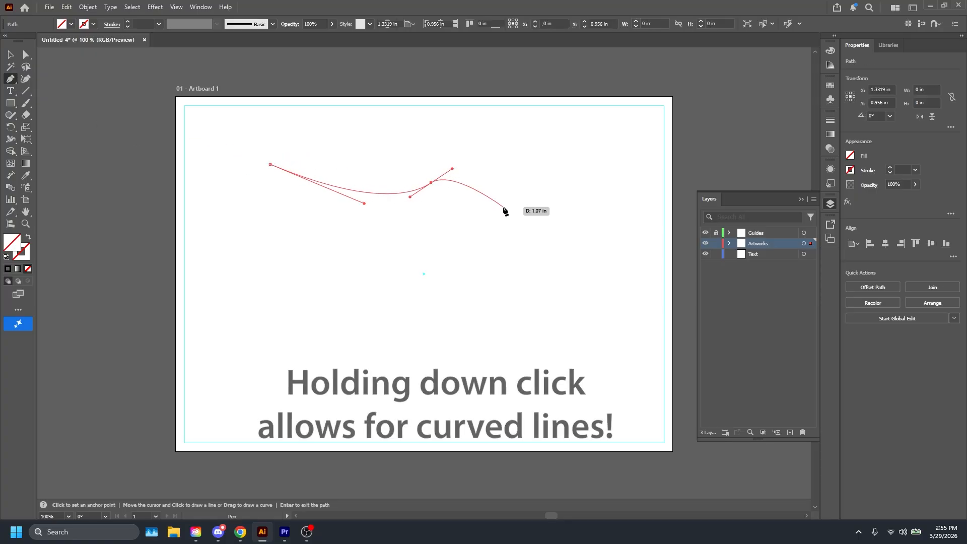
left_click(504, 208)
left_click(377, 276)
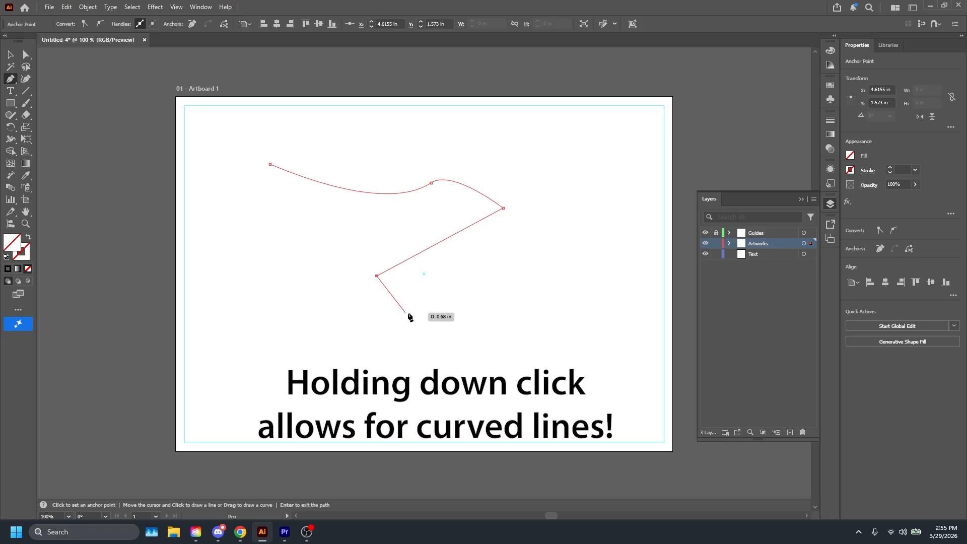
left_click(488, 330)
left_click_drag(552, 262, 505, 254)
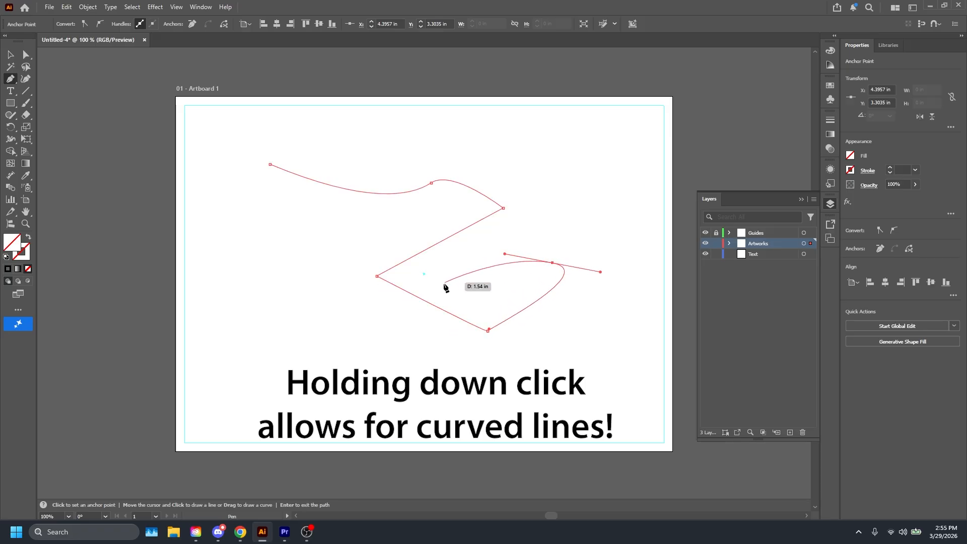
left_click(442, 287)
left_click(373, 366)
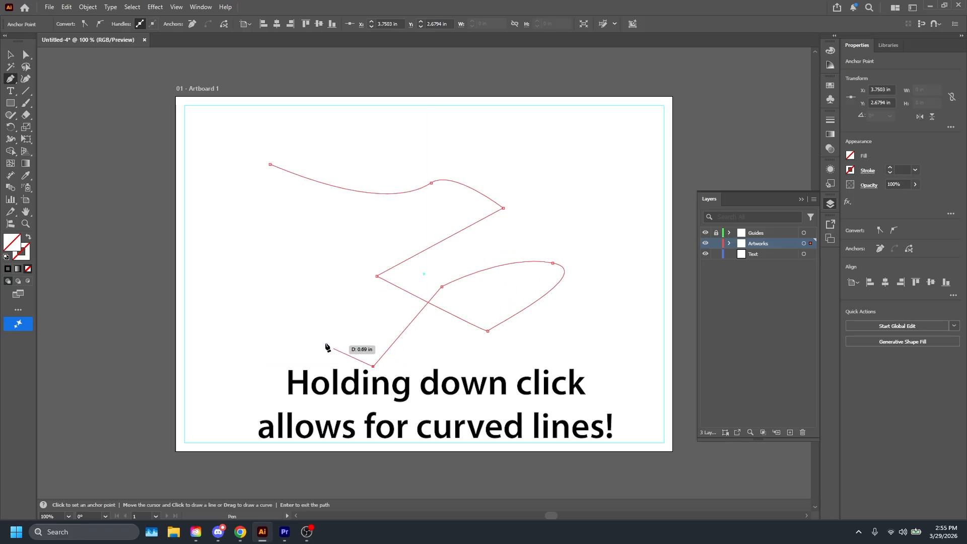
left_click(283, 314)
left_click(362, 249)
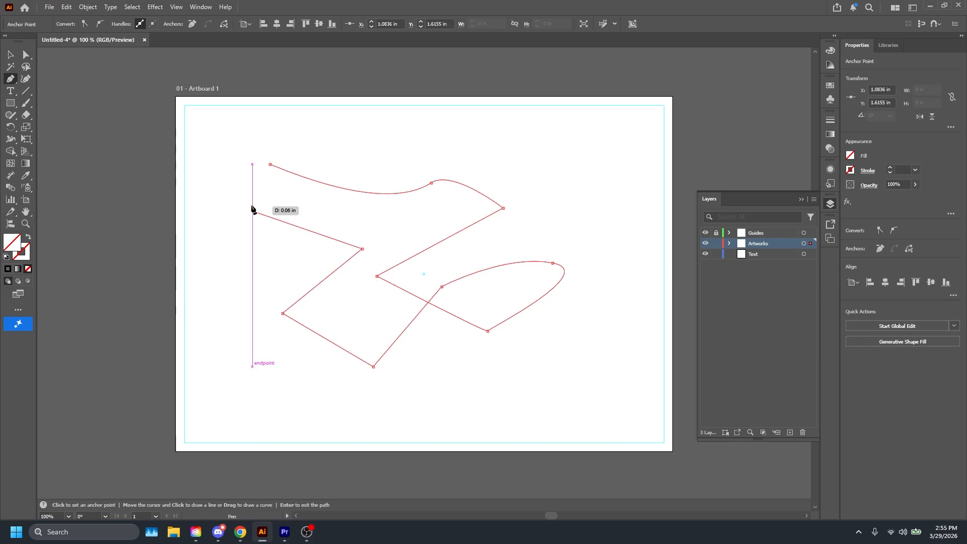
left_click(252, 210)
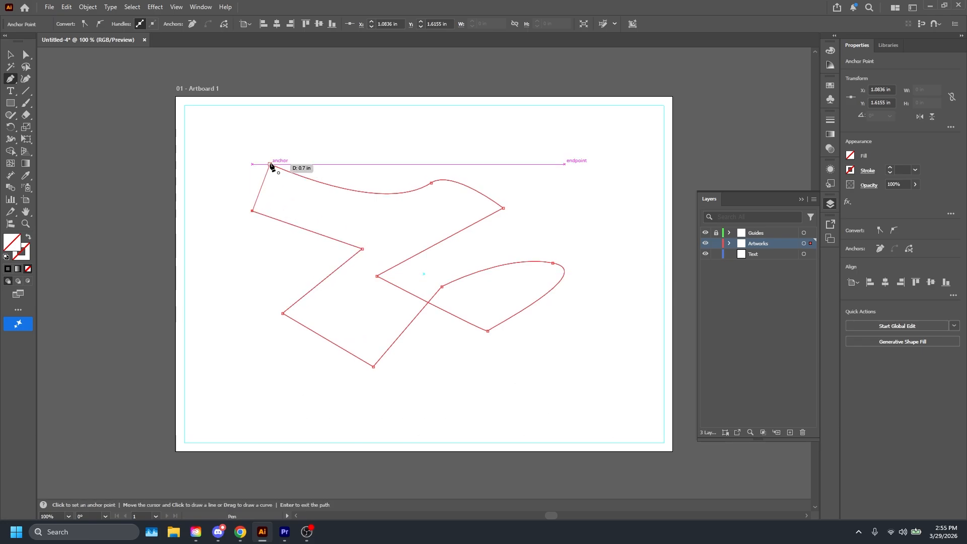
left_click(270, 165)
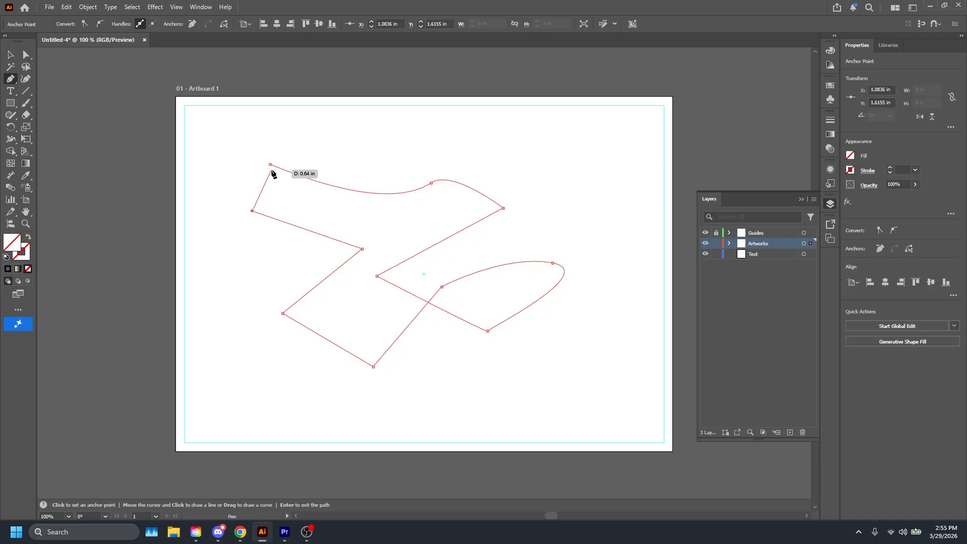
left_click(270, 164)
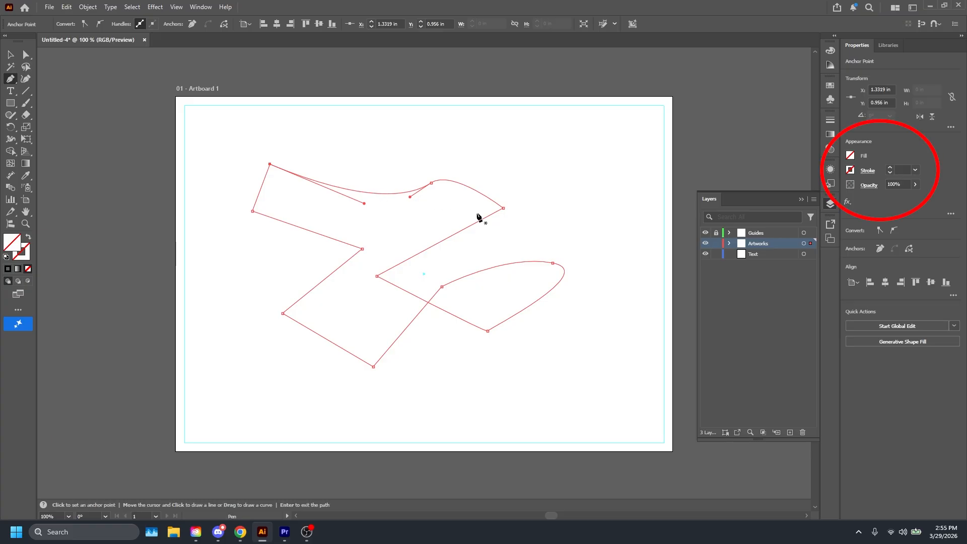
- Give the freeform path a black stroke with a weight of 3 pt
left_click(850, 172)
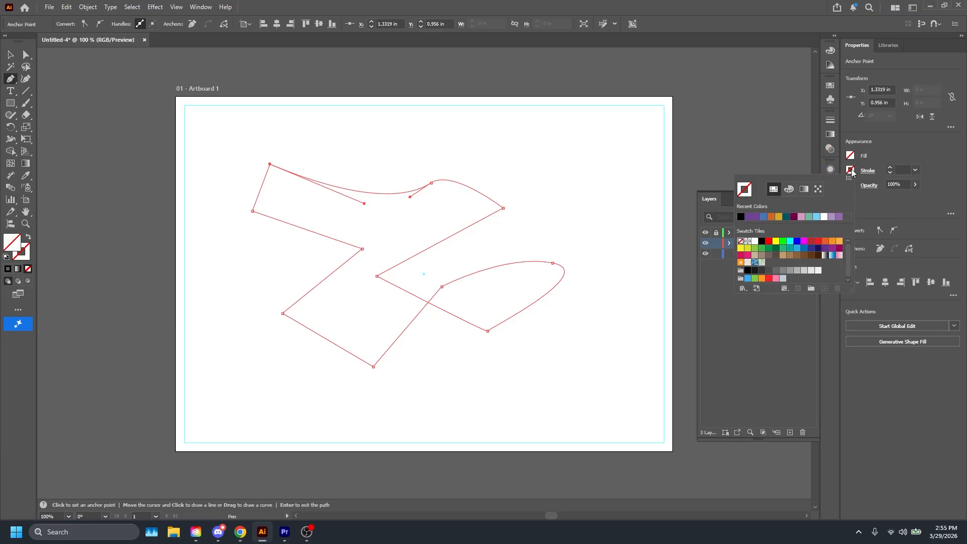
left_click(760, 241)
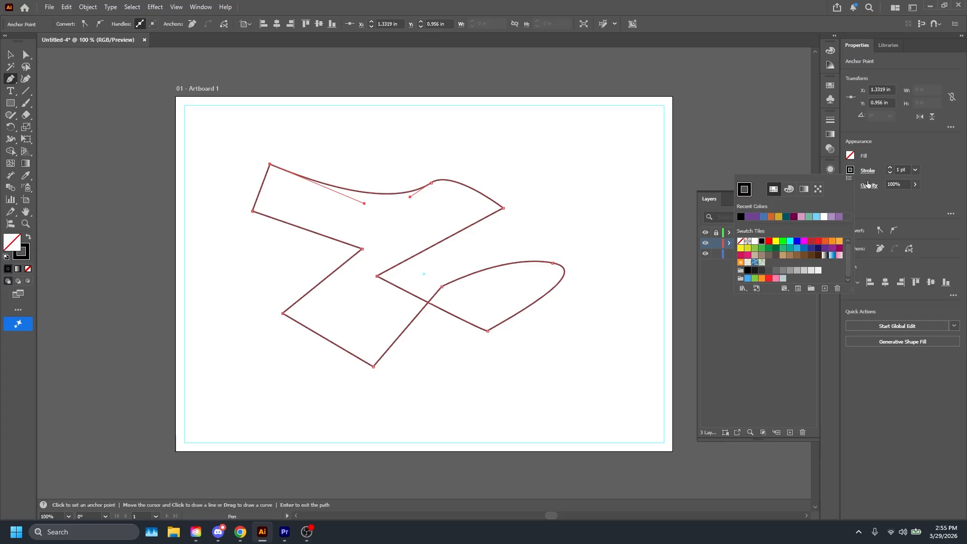
left_click(891, 168)
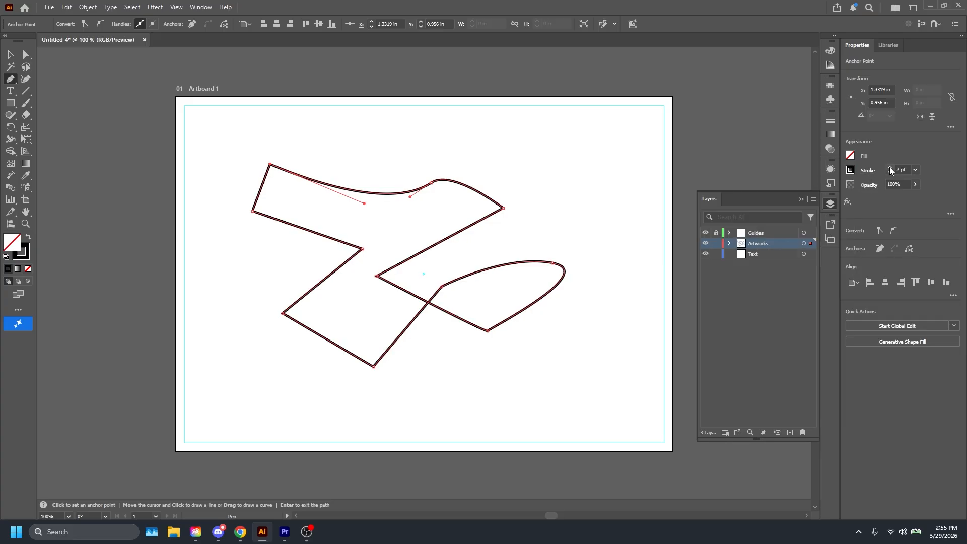
left_click(891, 168)
left_click(892, 174)
left_click(890, 167)
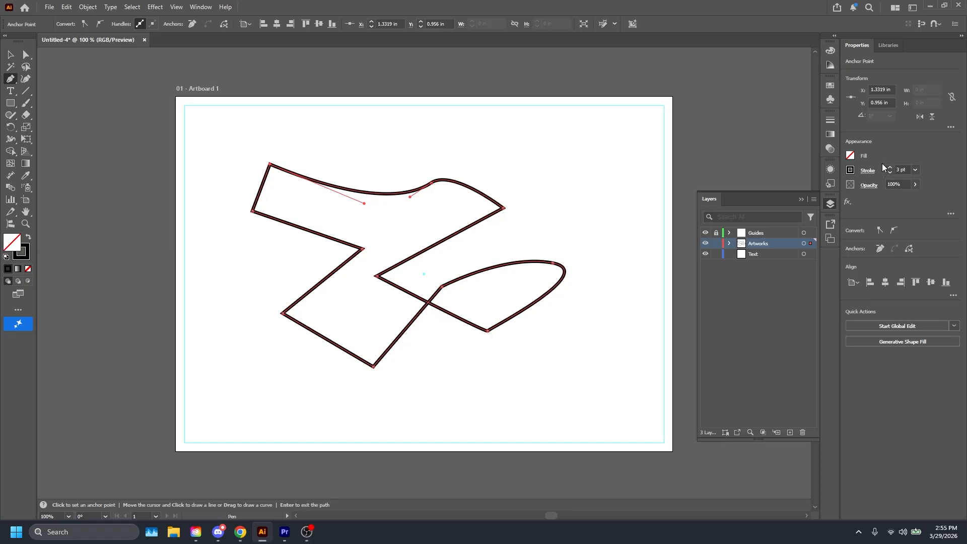
- Fill the freeform shape with red, then deselect it and select it as a whole object
left_click(851, 156)
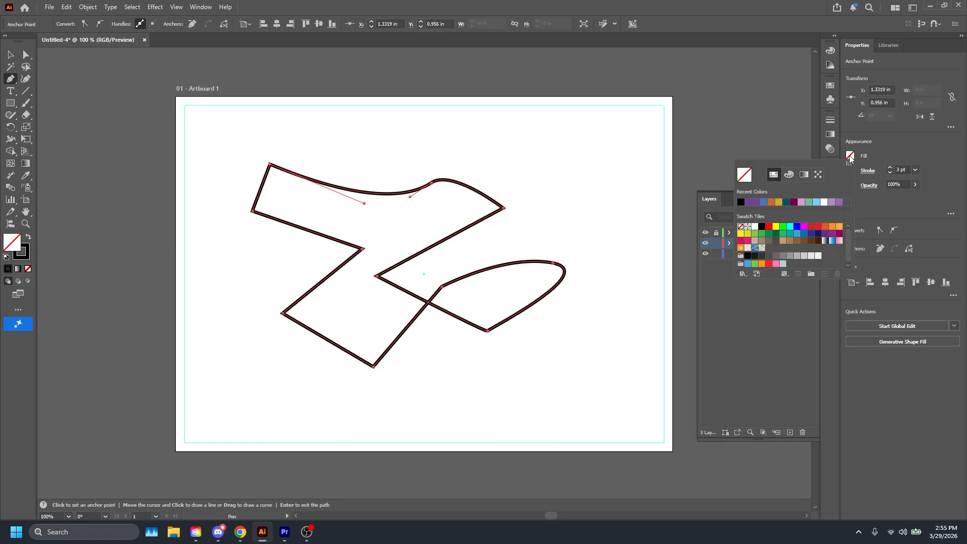
left_click(769, 227)
left_click(898, 148)
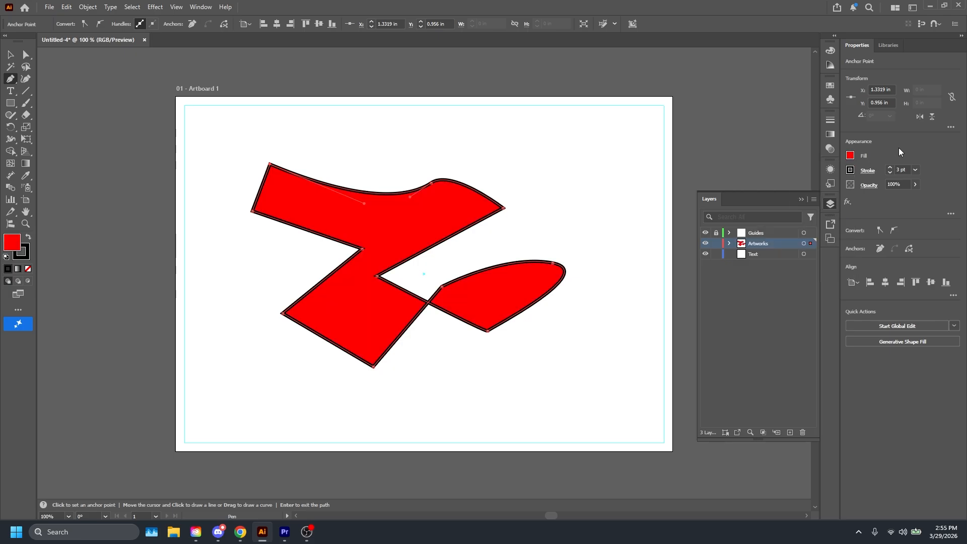
left_click(10, 55)
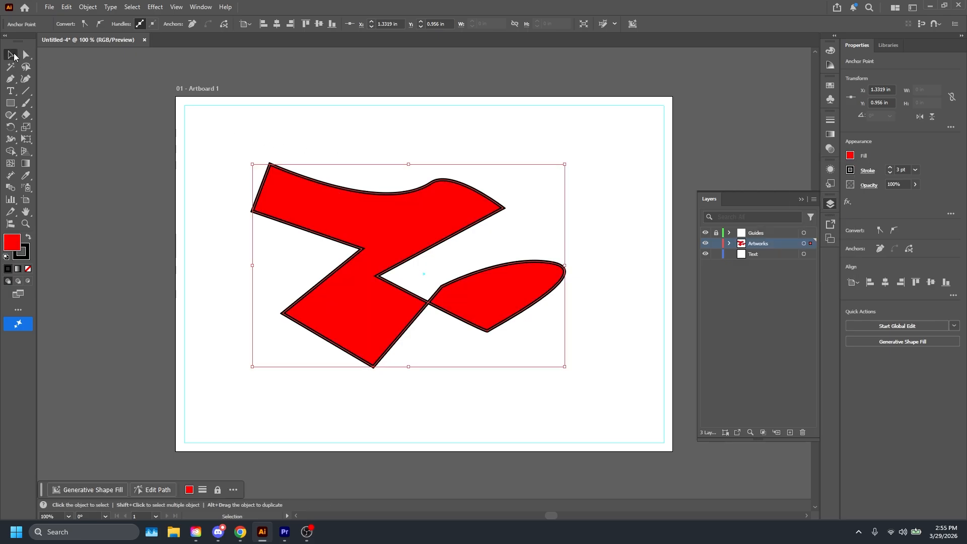
left_click(214, 134)
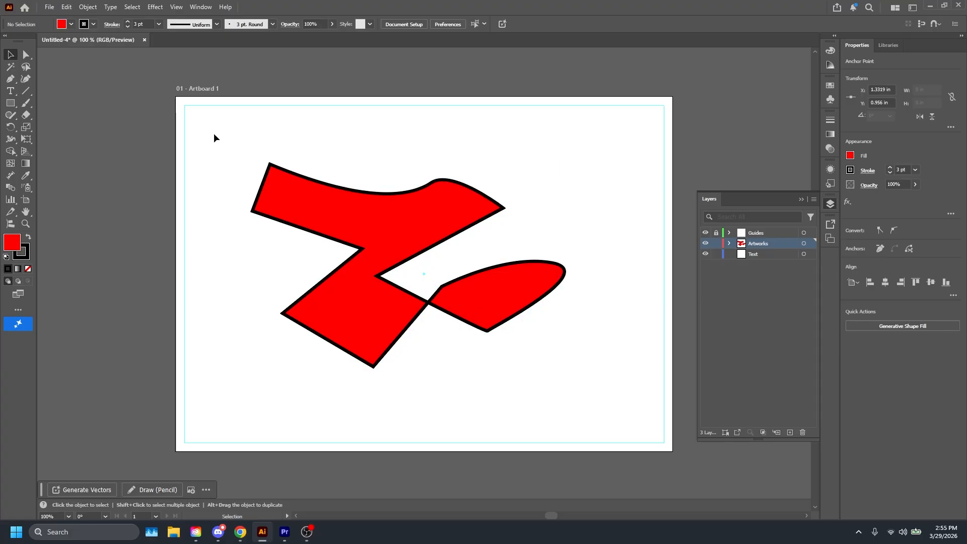
left_click(397, 238)
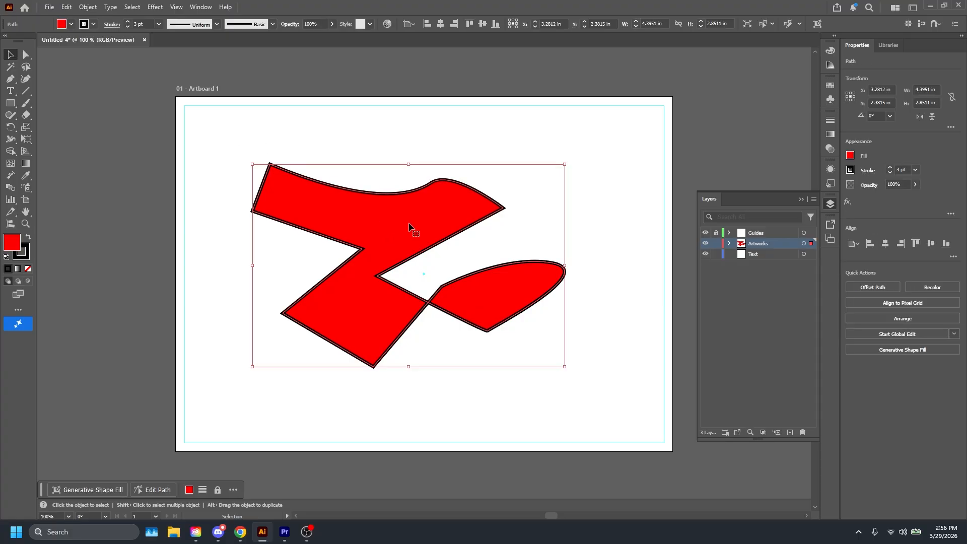
- Move the red freeform shape slightly down and right on the artboard and reduce its height to about 2.66 in
mouse_move(409, 227)
left_mouse_down()
mouse_move(427, 185)
mouse_move(379, 206)
mouse_move(410, 218)
mouse_move(416, 235)
left_mouse_up()
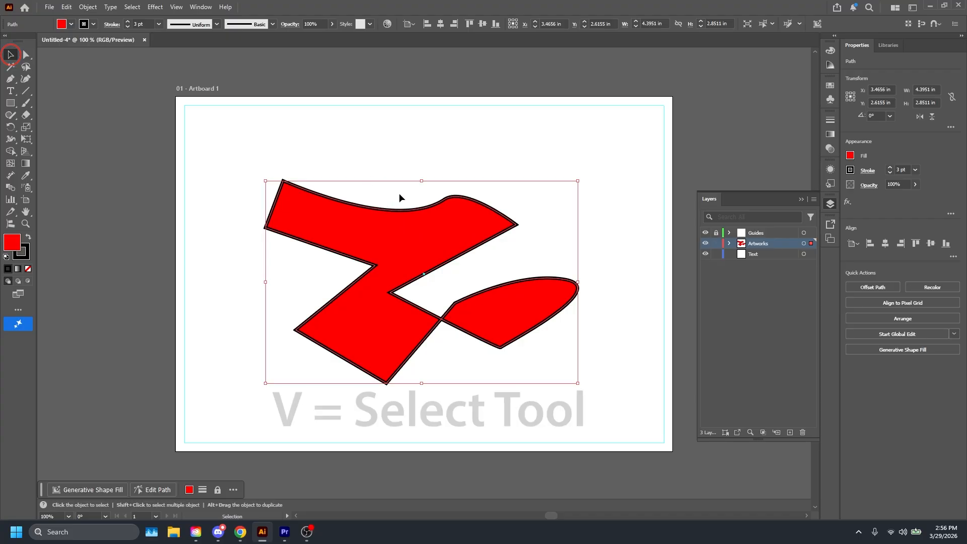
mouse_move(435, 225)
left_mouse_down()
mouse_move(440, 214)
mouse_move(375, 194)
mouse_move(441, 220)
left_mouse_up()
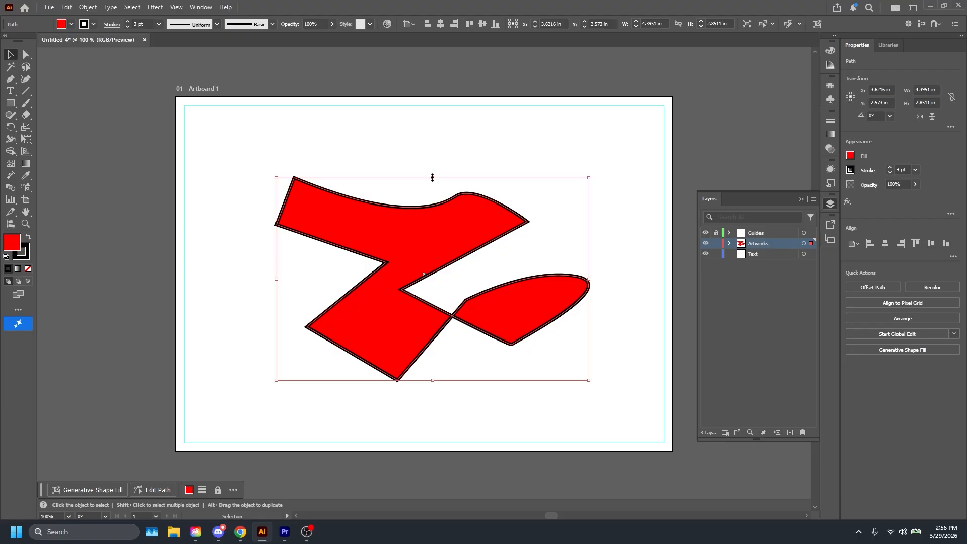
mouse_move(432, 177)
left_mouse_down()
mouse_move(445, 146)
mouse_move(439, 309)
mouse_move(443, 192)
left_mouse_up()
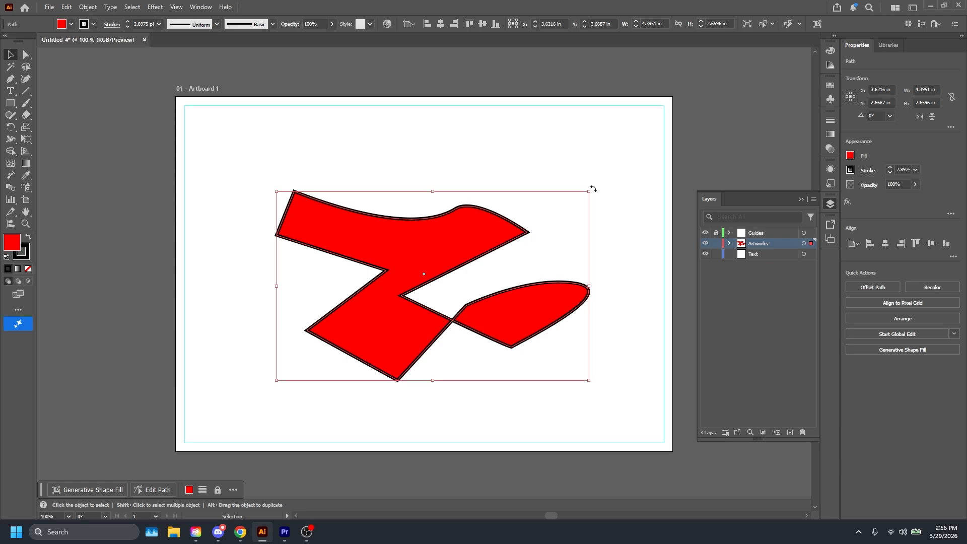
- Try rotating the red shape by about 2° counterclockwise, then undo the rotation
mouse_move(593, 188)
left_mouse_down()
mouse_move(574, 164)
mouse_move(461, 94)
mouse_move(568, 205)
mouse_move(593, 272)
mouse_move(579, 186)
left_mouse_up()
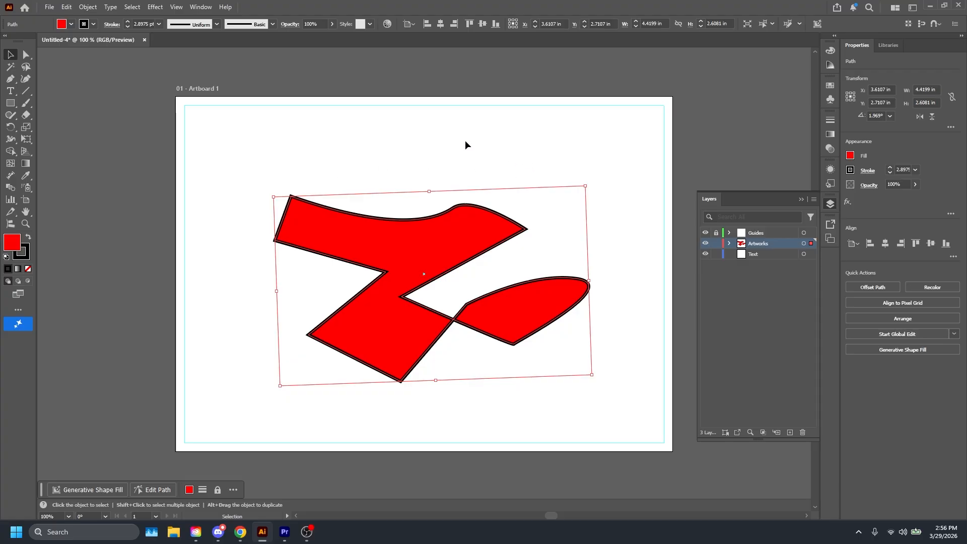
key("ctrl+z")
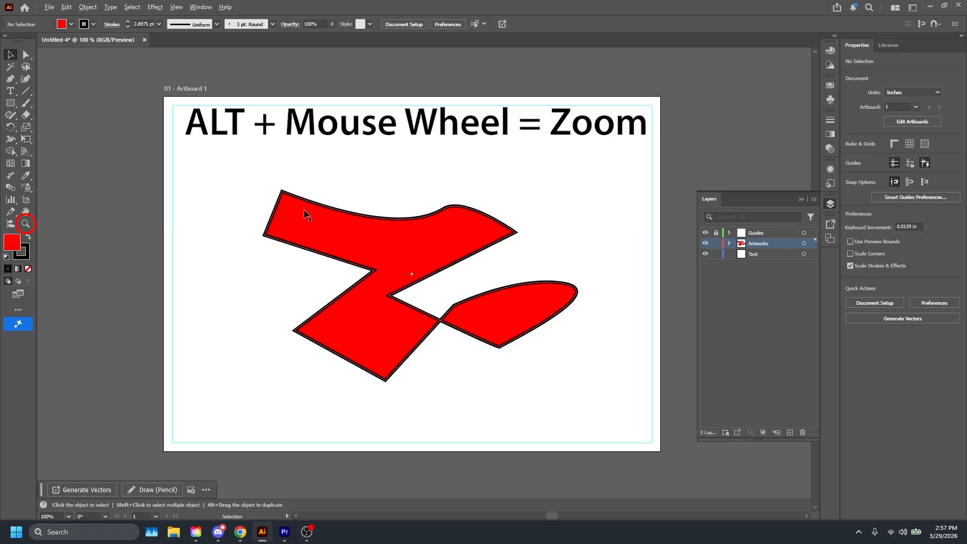
- Move the anchor point at the shape's upper-right tip to about X 4.86 in, Y 1.85 in with the Direct Selection tool
scroll(287, 204, "up", 3)
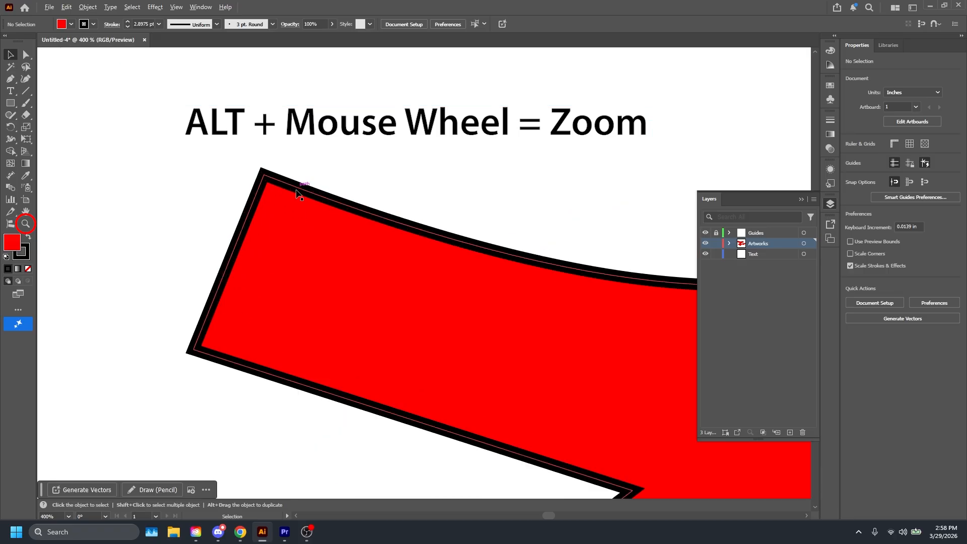
scroll(297, 193, "down", 1)
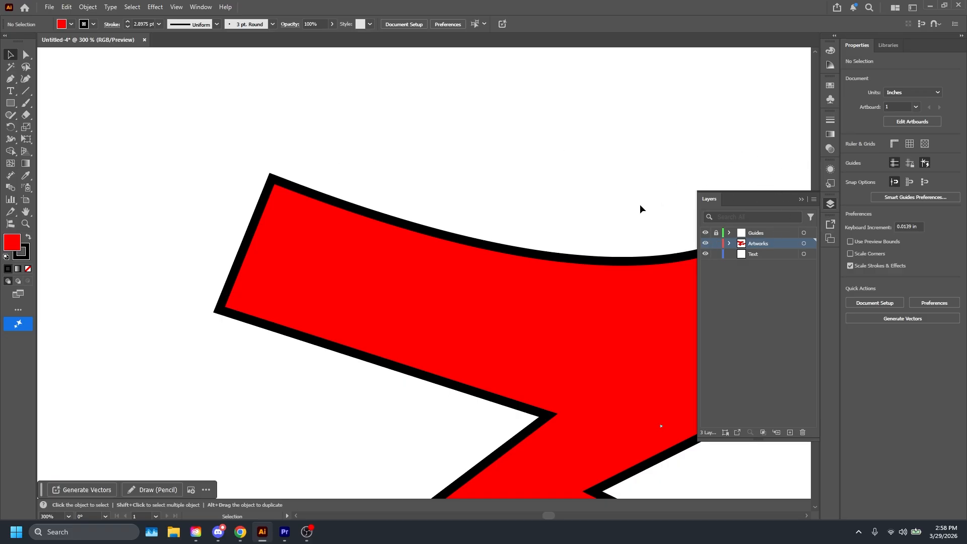
middle_click(609, 188)
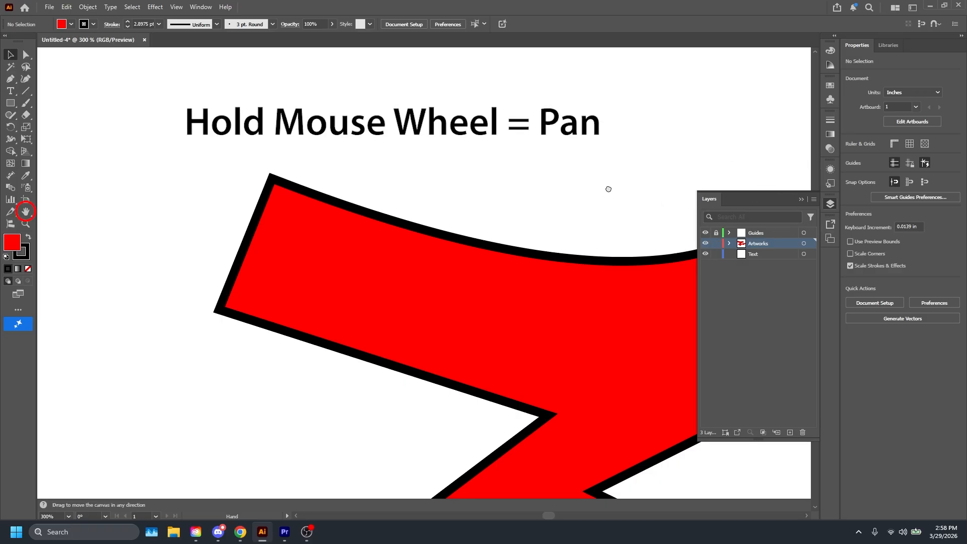
left_click_drag(609, 188, 75, 147)
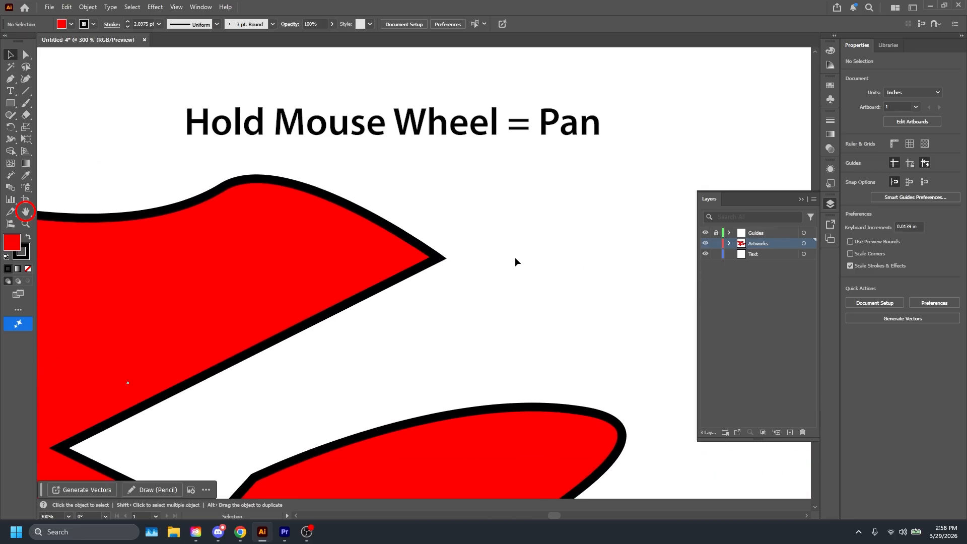
left_click(26, 212)
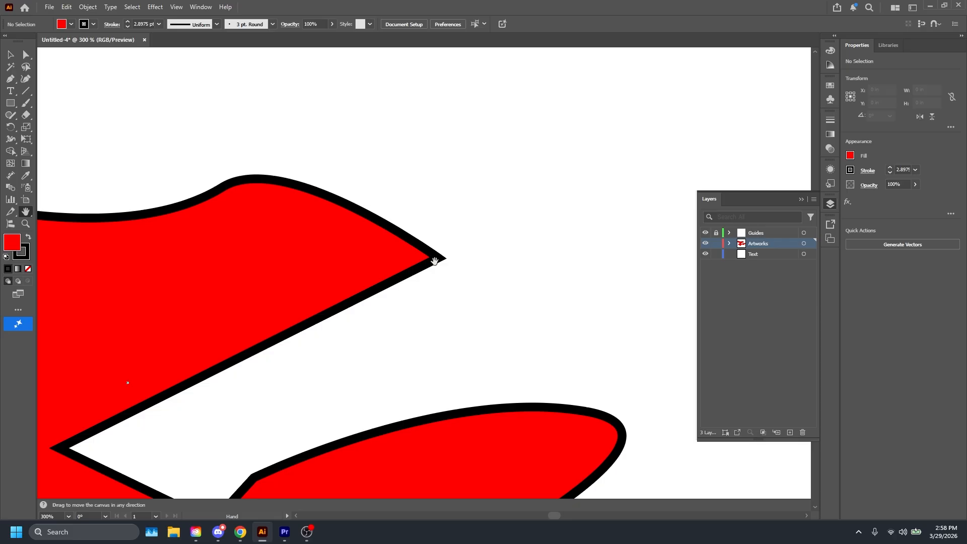
left_click(28, 56)
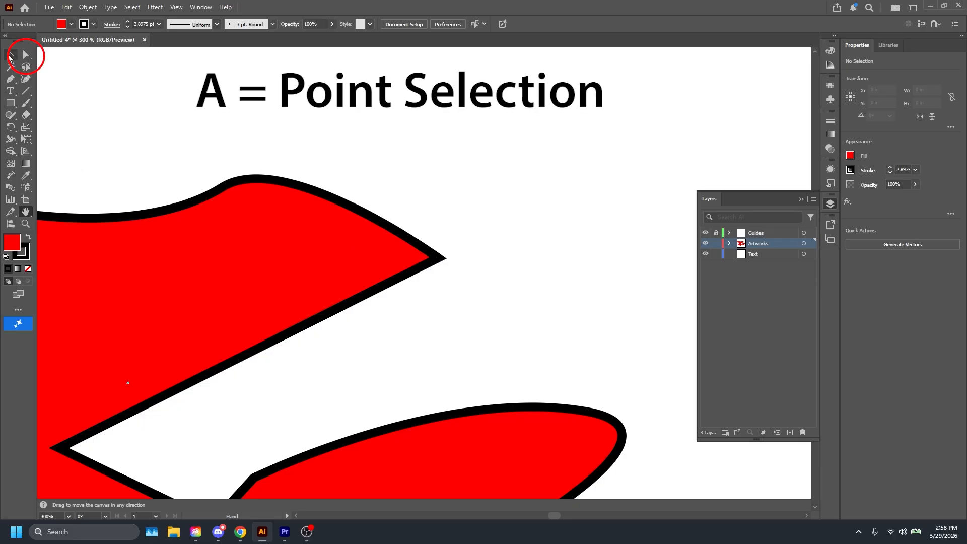
left_click(27, 55)
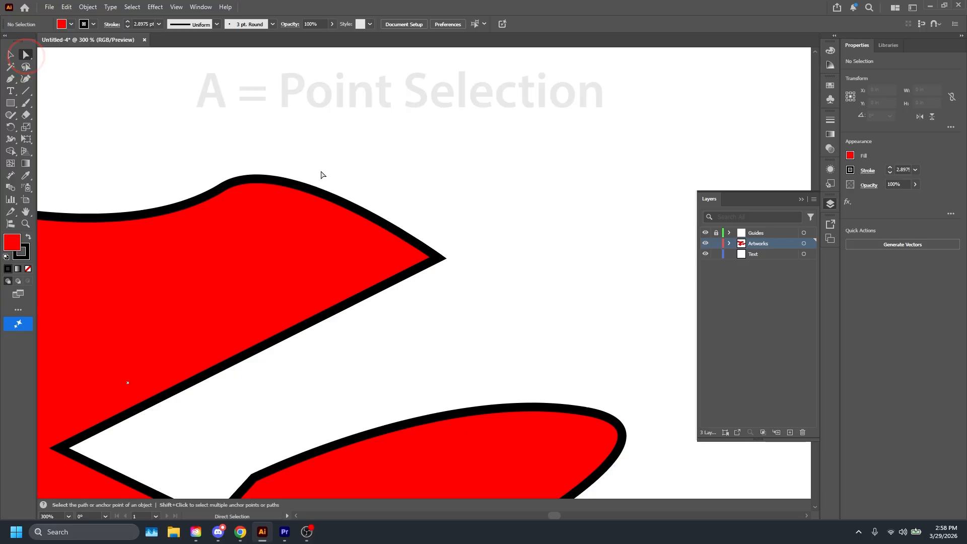
left_click(377, 245)
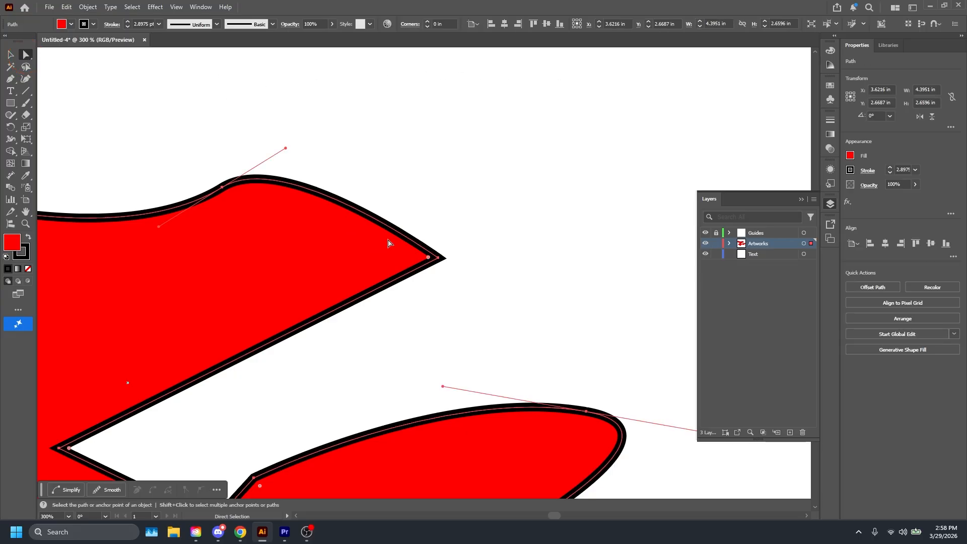
left_click(438, 258)
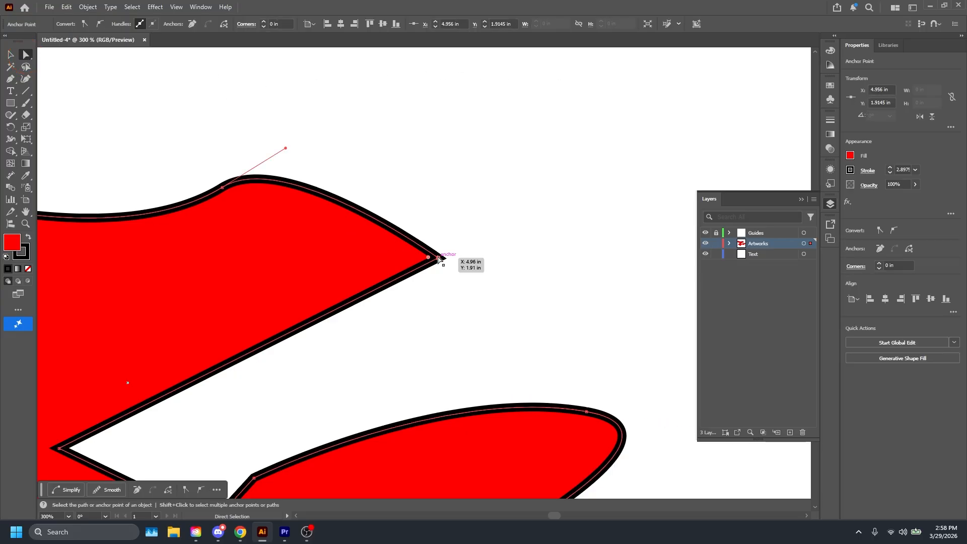
left_click_drag(438, 258, 417, 246)
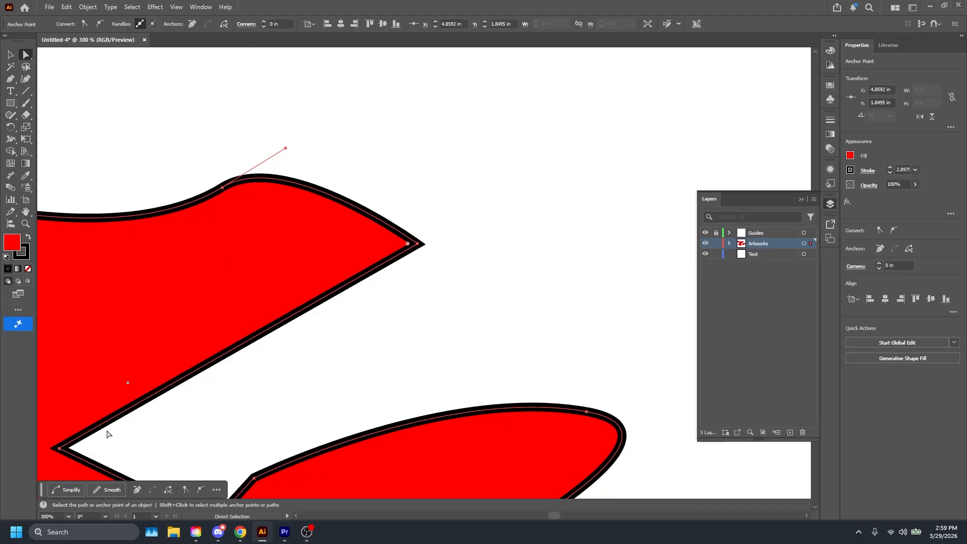
- Place the contextual toolbar beside the shape's tip, remove the tip's anchor point and undo the removal
left_click_drag(44, 490, 444, 212)
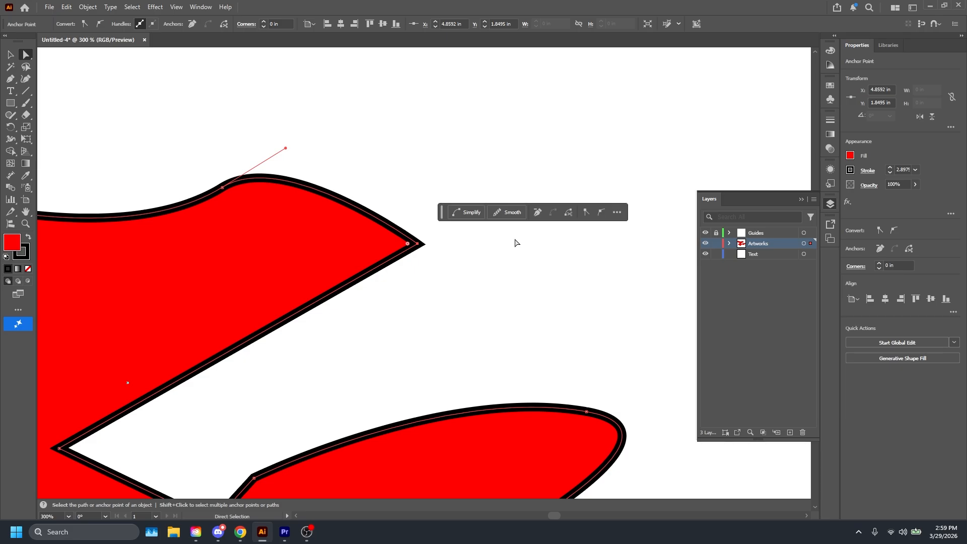
left_click(537, 214)
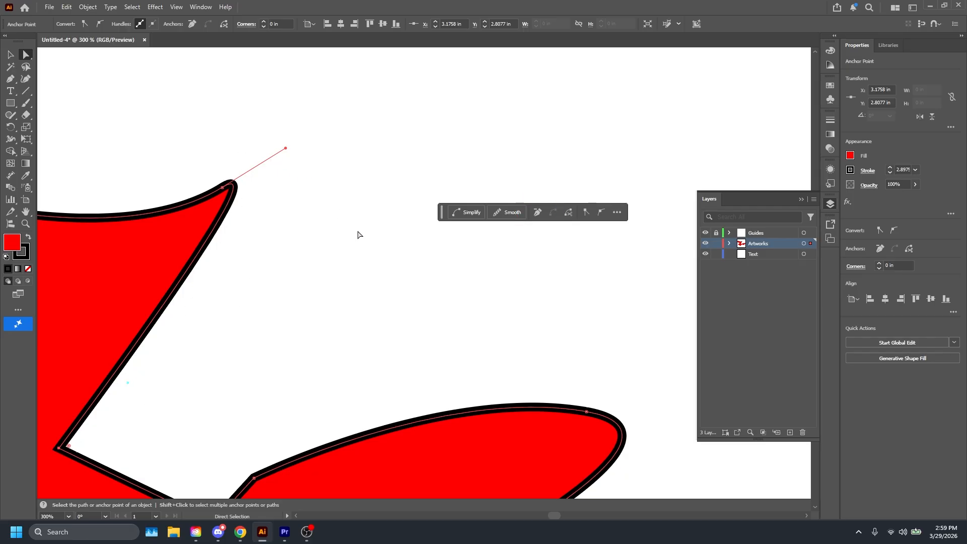
key("ctrl+z")
- Convert the tip's anchor point to smooth and back to a corner, then move it to about X 4.64 in, Y 2.04 in
left_click(601, 213)
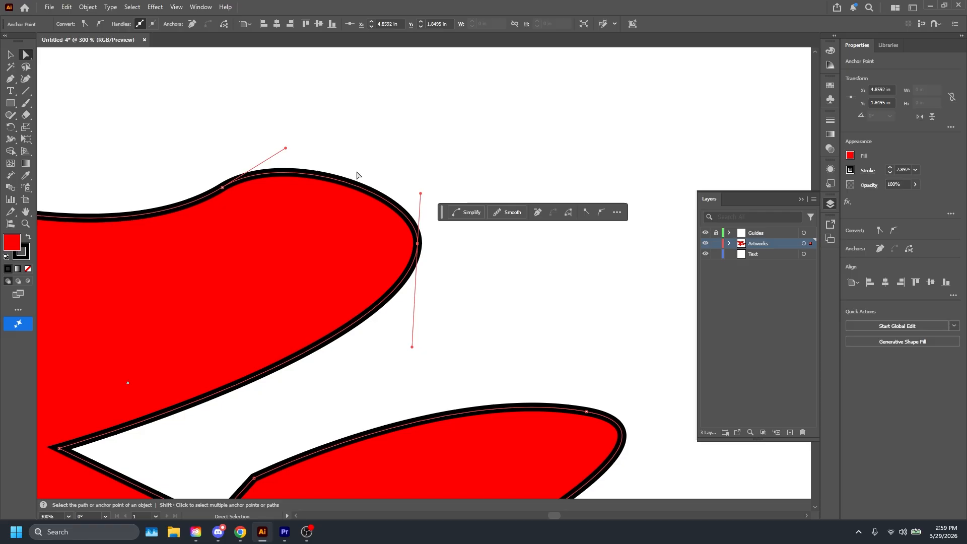
left_click(586, 214)
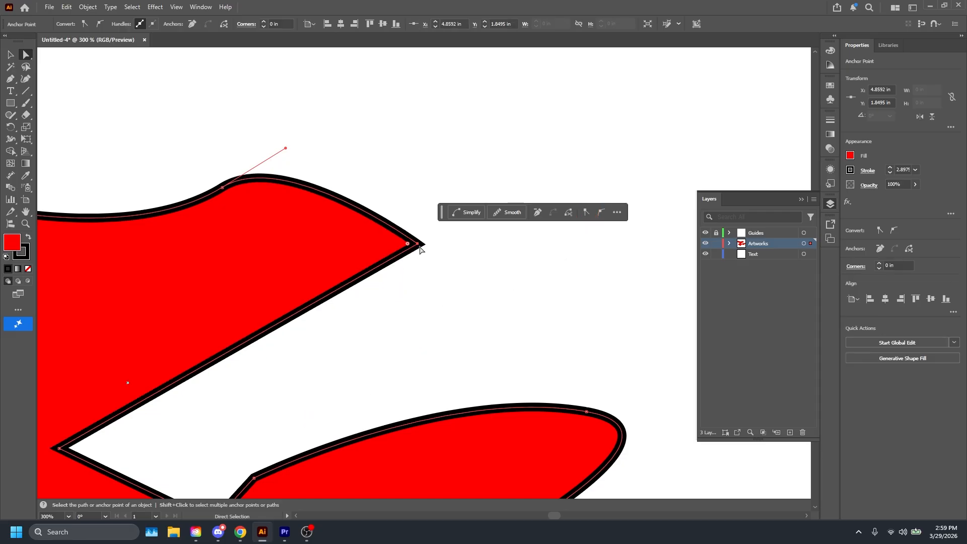
left_click_drag(420, 249, 375, 288)
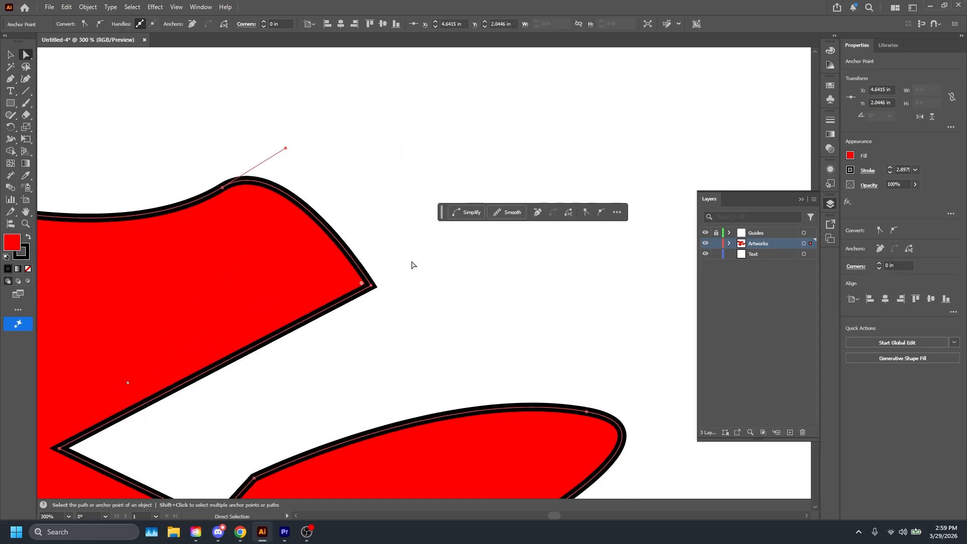
- Try to smooth the path at the selected tip anchor point with the Smooth slider
left_click(512, 214)
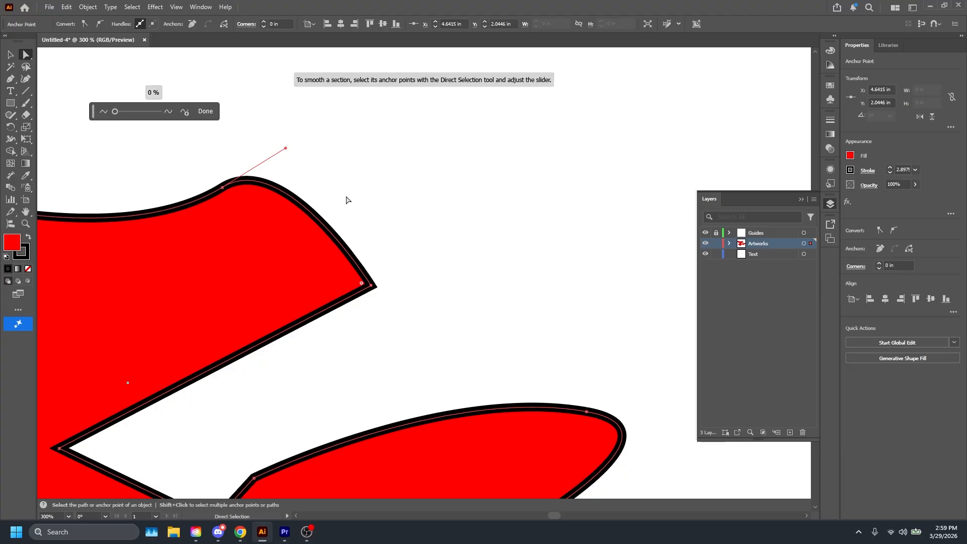
left_click_drag(116, 107, 172, 115)
left_click(205, 112)
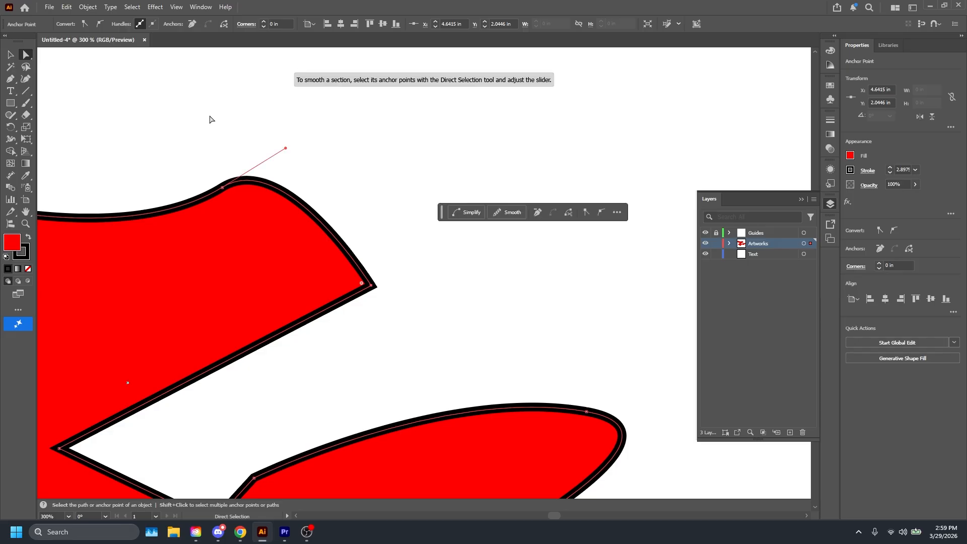
- Return the contextual toolbar to below the artwork and smooth the whole freeform path at the maximum Smooth amount
scroll(348, 199, "down", 2)
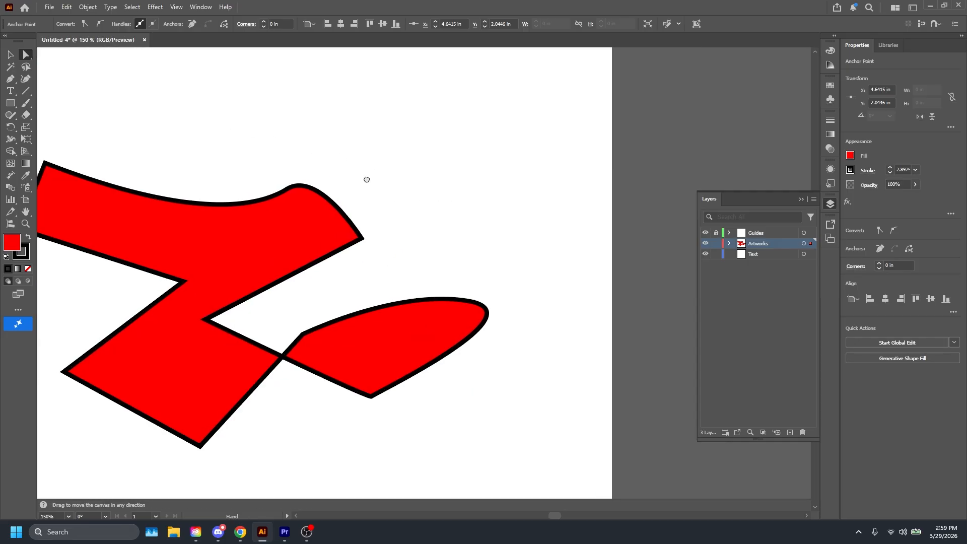
left_click_drag(364, 179, 498, 181)
key("v")
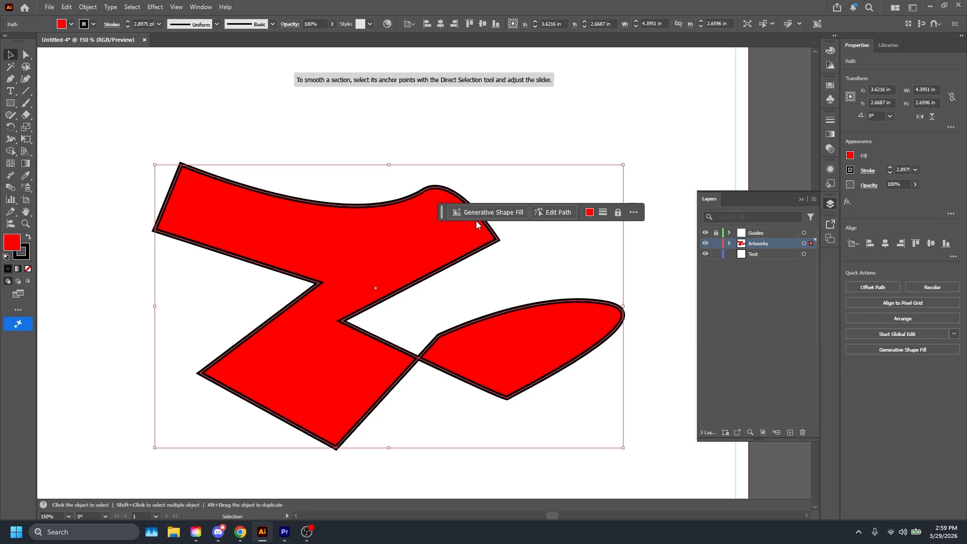
left_click_drag(445, 210, 46, 488)
key("a")
left_click(96, 490)
left_click_drag(365, 473, 393, 472)
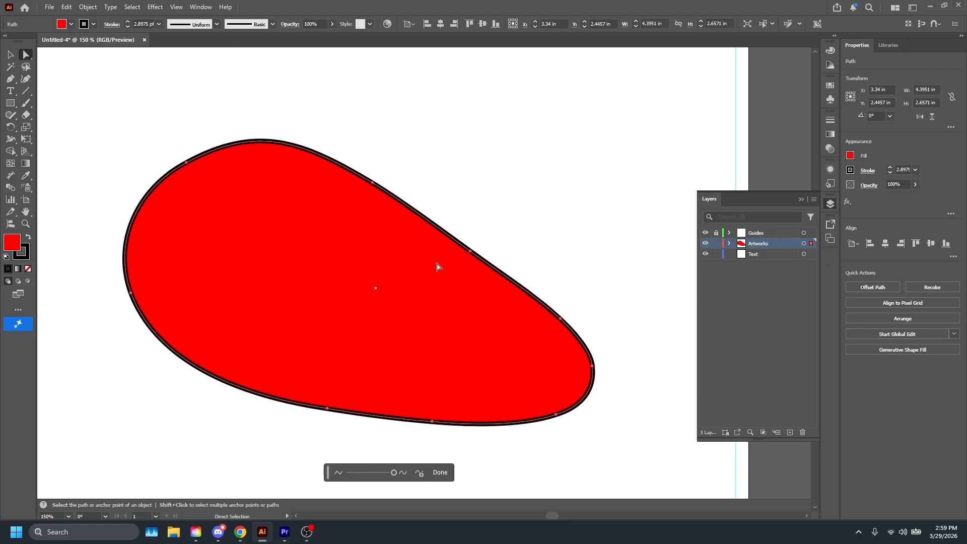
left_click(440, 472)
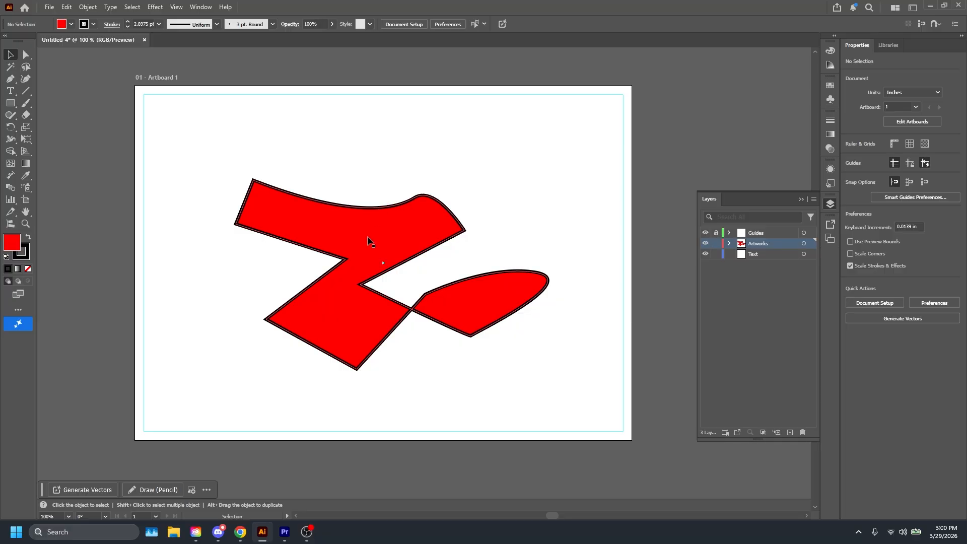
- Move the whole red shape down toward the lower margin of the artboard, leaving space above it, and deselect it
left_click(391, 224)
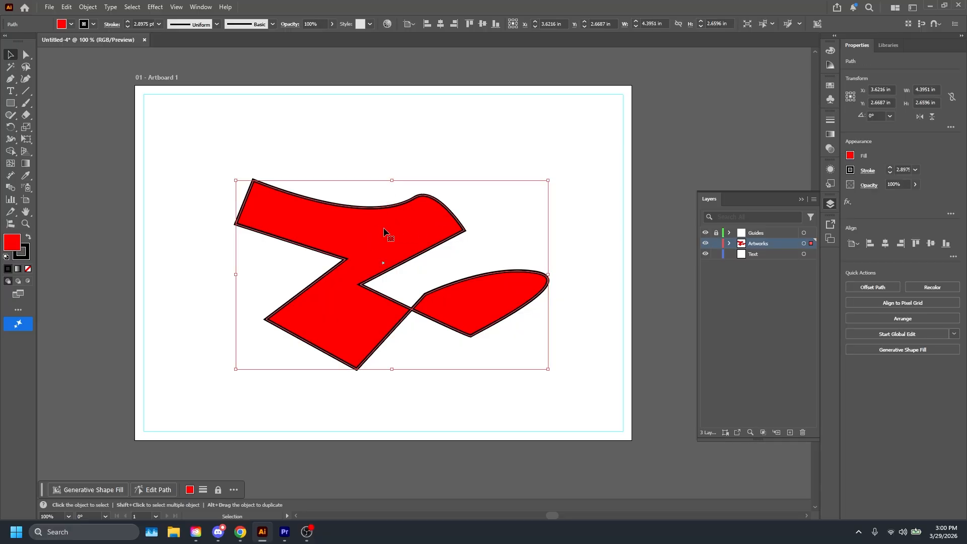
left_click_drag(383, 231, 388, 286)
left_click(452, 226)
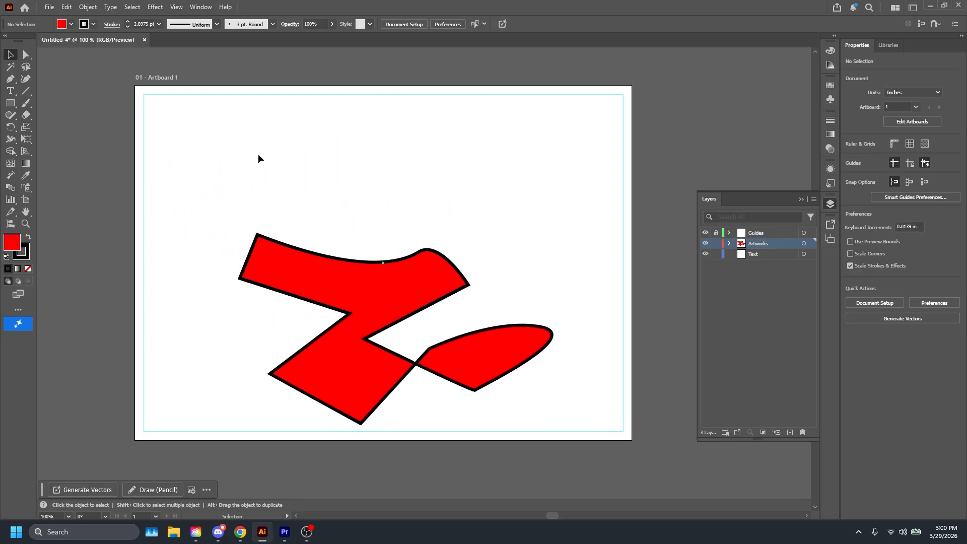
- Add the point text "First Object" on the Text layer and move it above the shape to X 3.5 in, Y 1.05 in
left_click(747, 256)
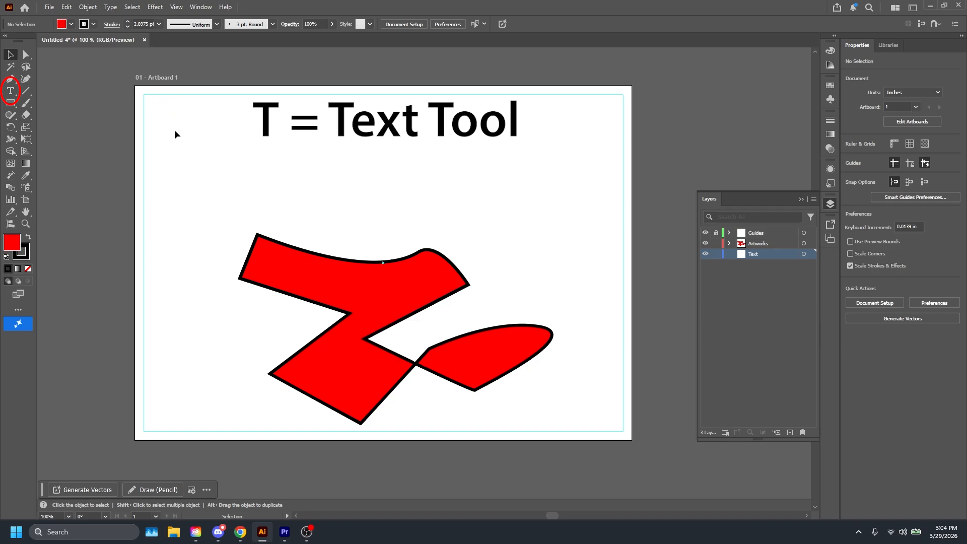
key("t")
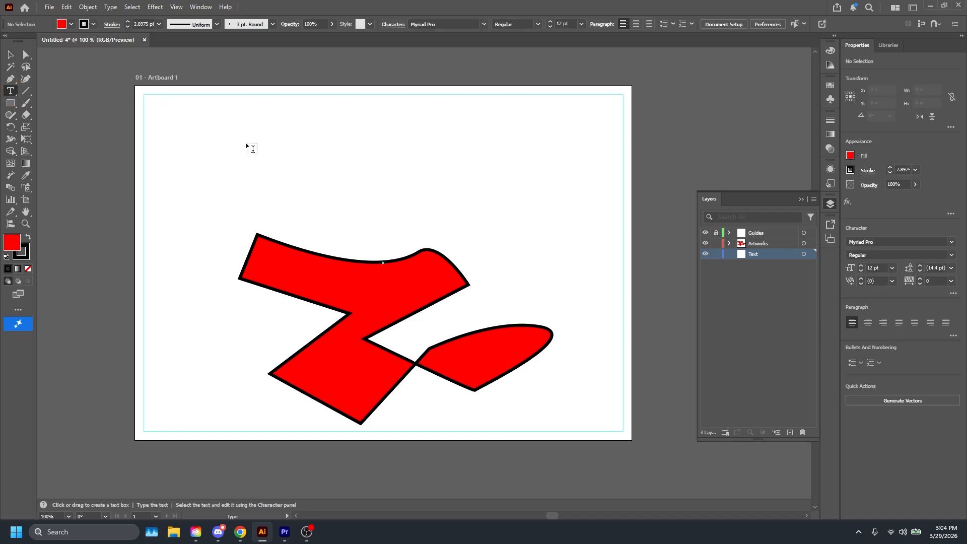
left_click(246, 139)
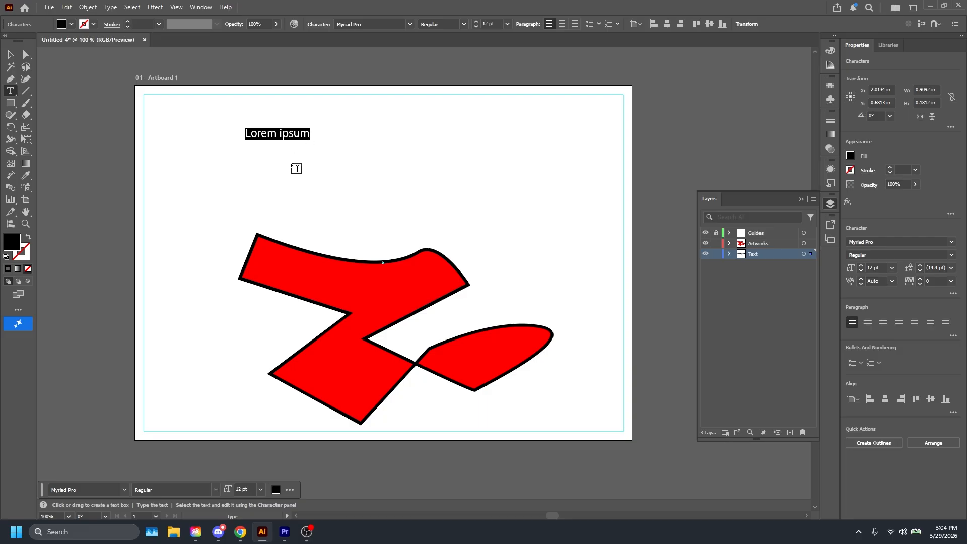
type("F")
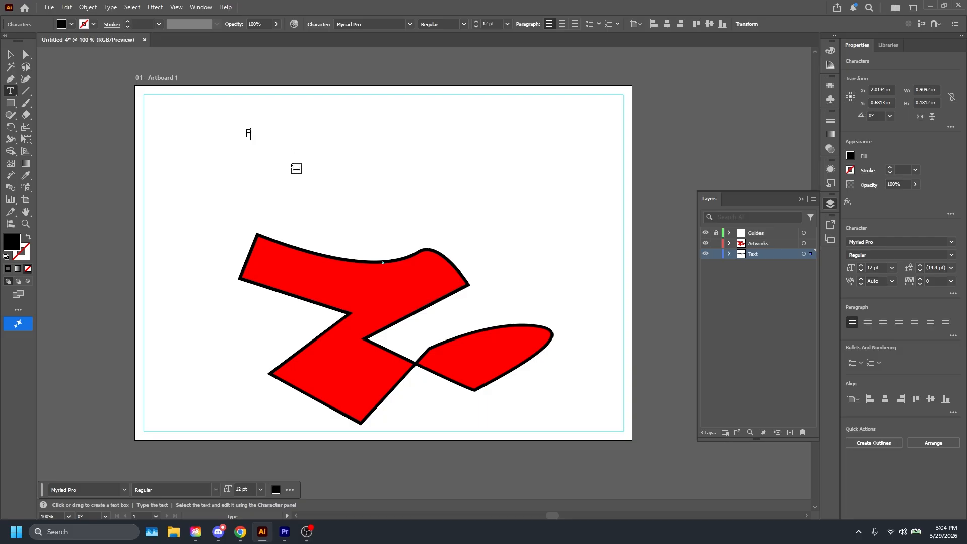
type("irst Object")
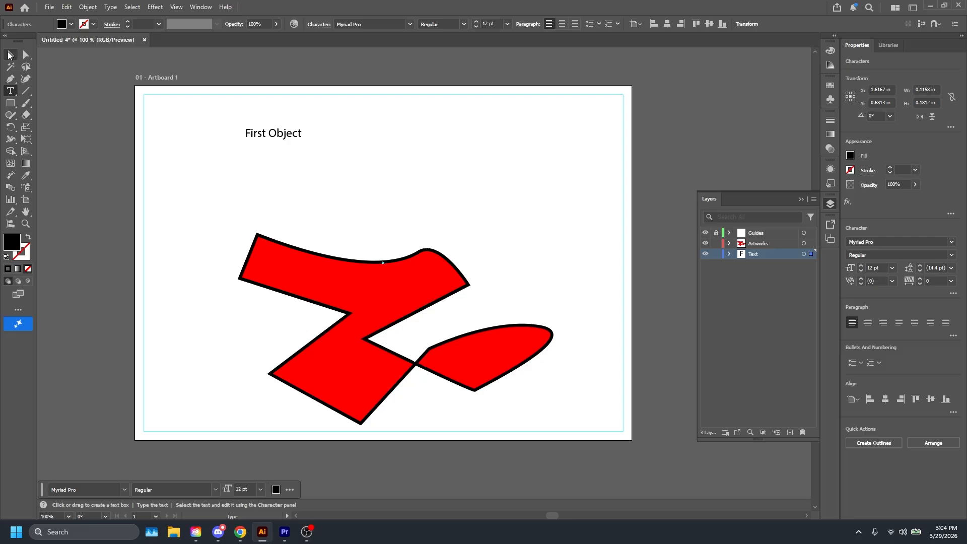
left_click(10, 56)
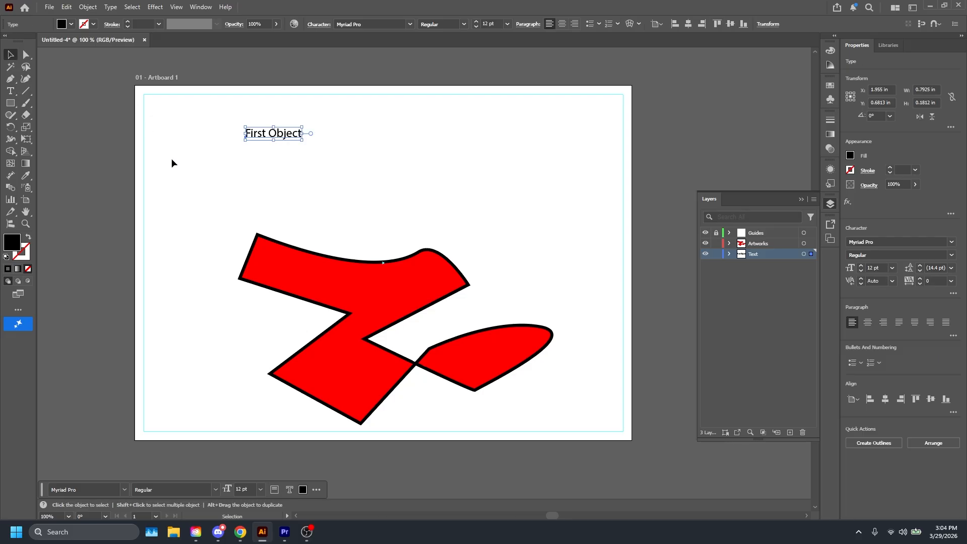
left_click_drag(283, 130, 391, 162)
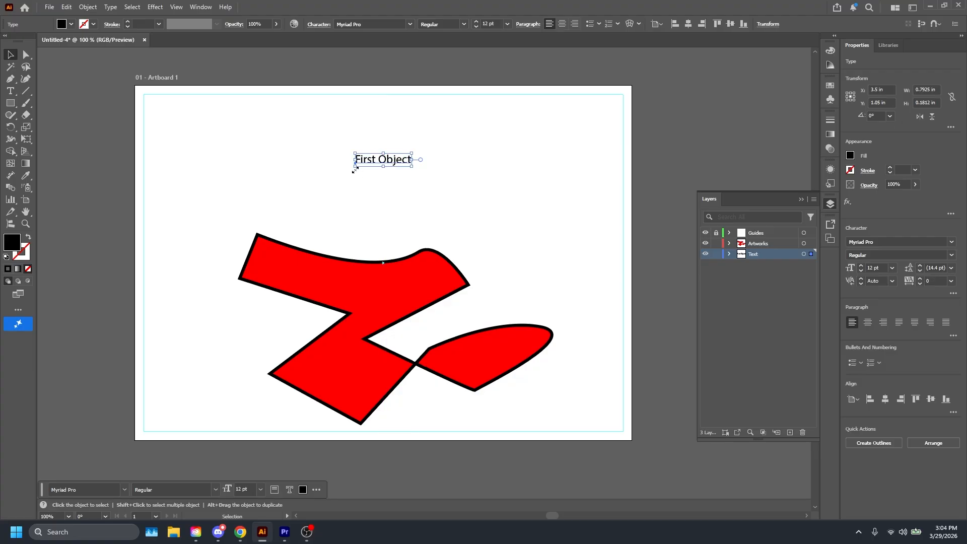
left_click_drag(384, 170, 384, 208)
key("ctrl+z")
left_click_drag(354, 159, 285, 168)
key("ctrl+z")
left_click_drag(354, 166, 252, 180)
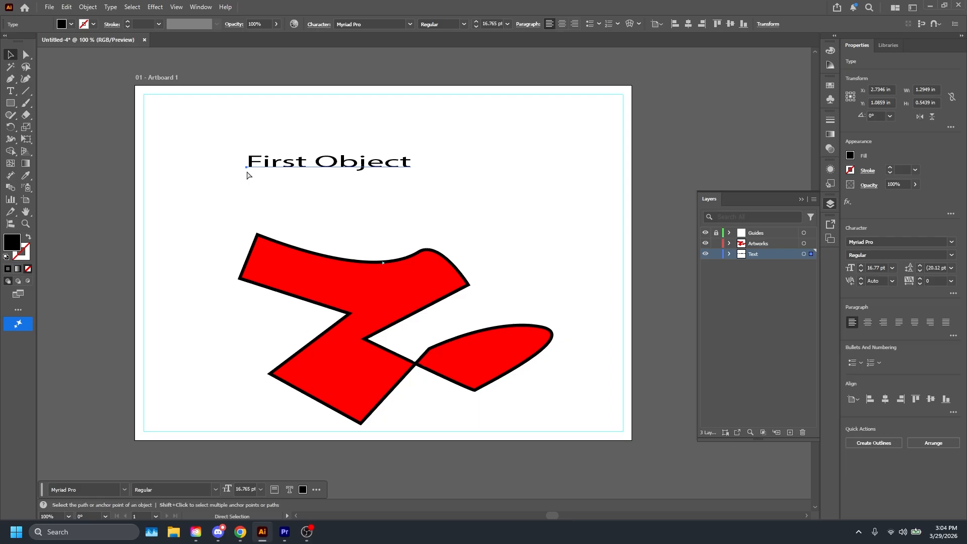
key("ctrl+z")
key("ctrl+z")
- Scale the "First Object" text up proportionally to about 31.1 pt and centre it horizontally on the artboard
left_click_drag(354, 168, 263, 225)
left_click_drag(333, 174, 366, 161)
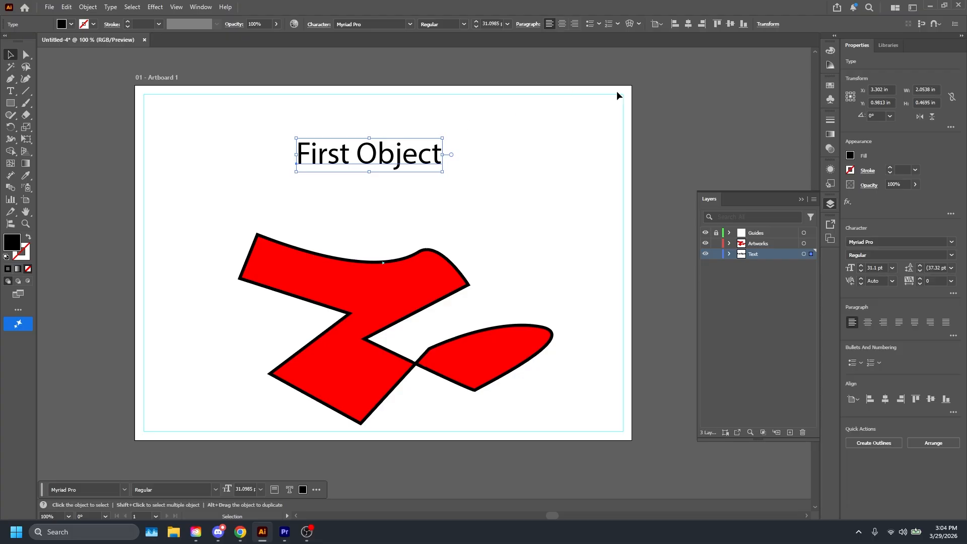
left_click(690, 25)
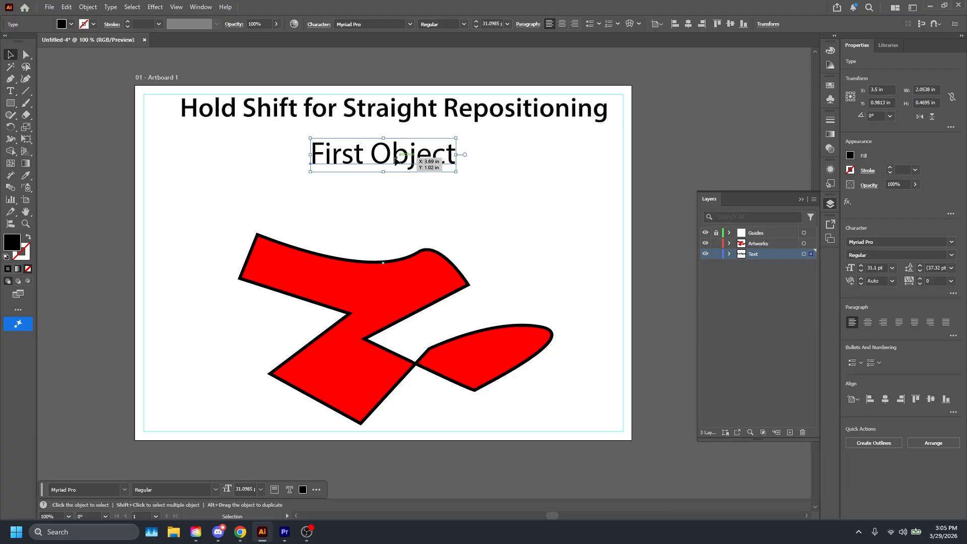
- Move the text straight down to just above the red shape, shift both together straight up about 0.76 in, and deselect them
left_click_drag(396, 159, 400, 204)
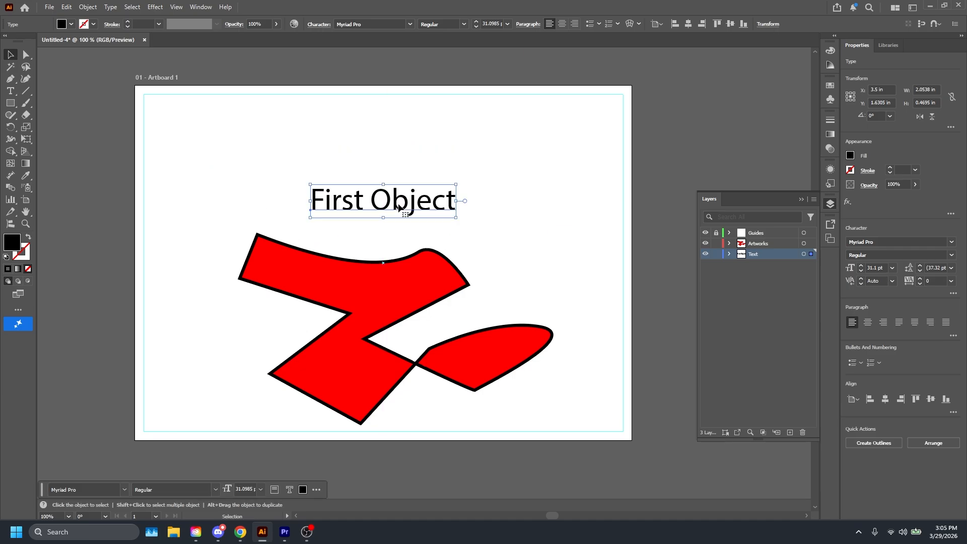
left_click(297, 203)
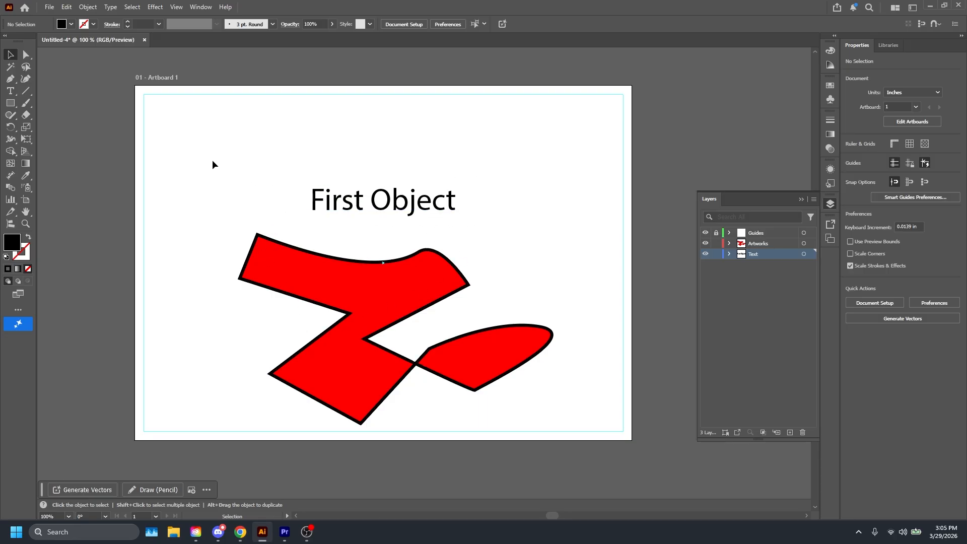
left_click_drag(209, 160, 575, 390)
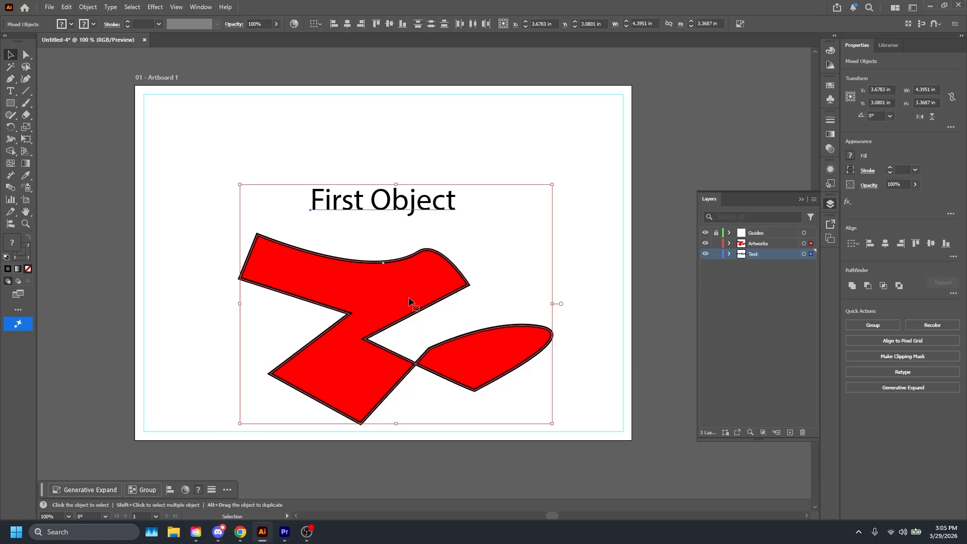
mouse_move(409, 298)
left_mouse_down()
mouse_move(394, 292)
mouse_move(403, 260)
mouse_move(395, 242)
left_mouse_up()
left_click(582, 228)
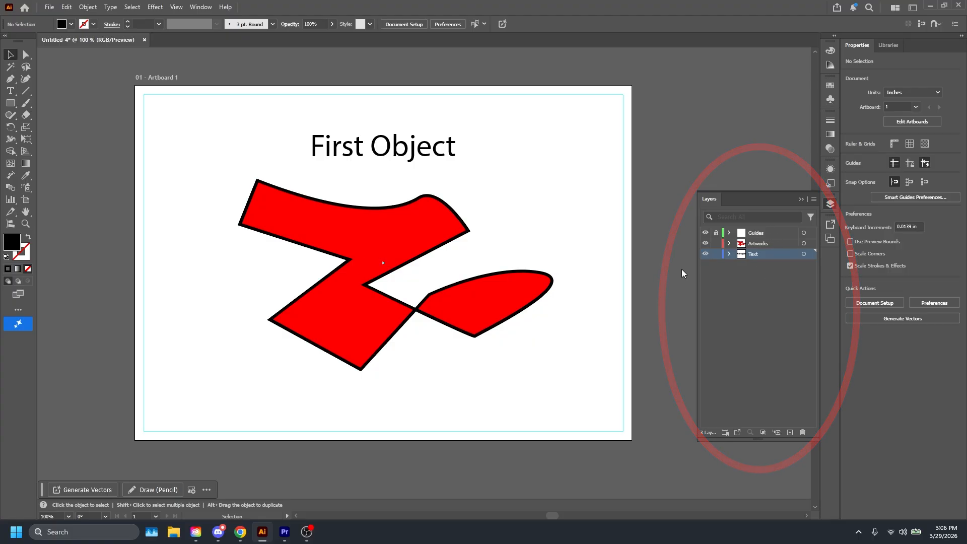
- View the properties of the red shape and of the text in turn, try moving the text slightly up, and deselect it
left_click(408, 231)
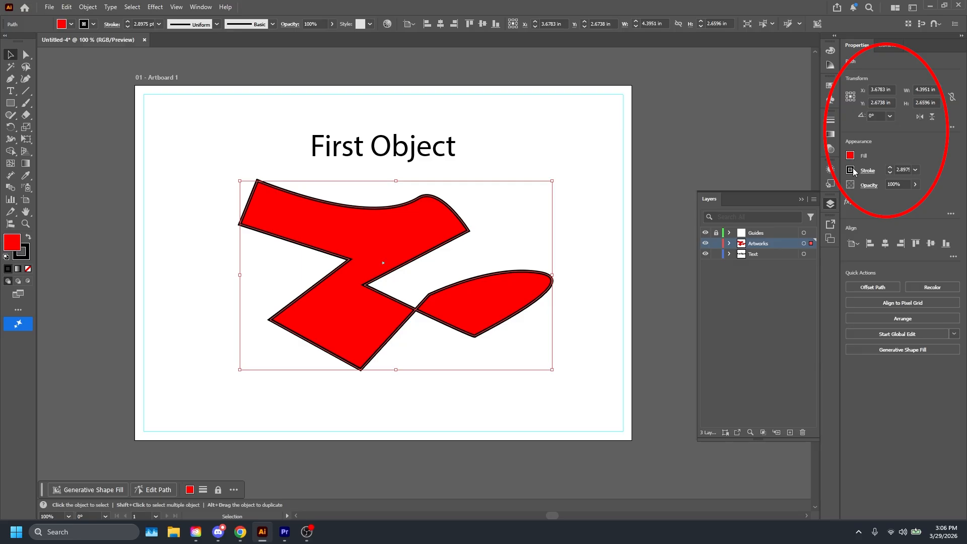
left_click(442, 148)
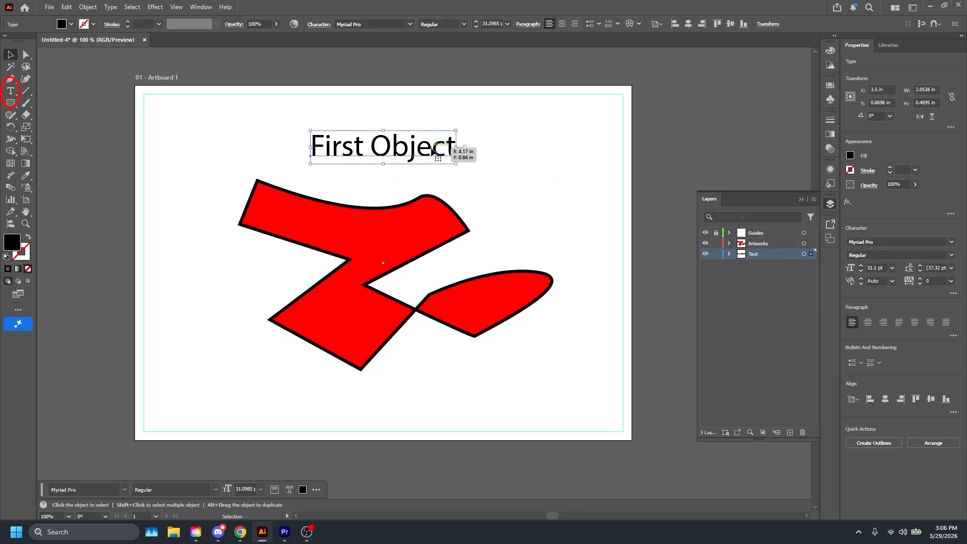
mouse_move(409, 152)
left_mouse_down()
mouse_move(411, 132)
mouse_move(408, 151)
left_mouse_up()
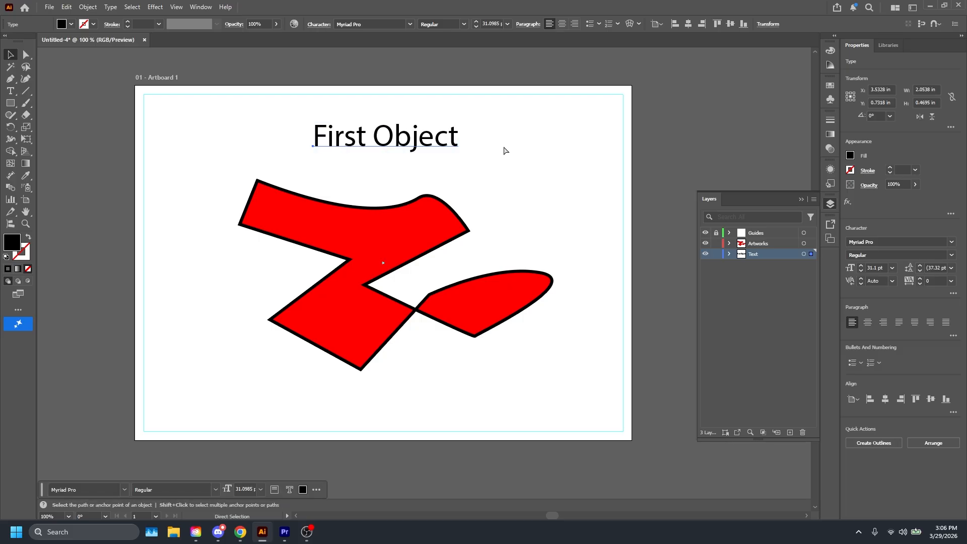
left_click(227, 145)
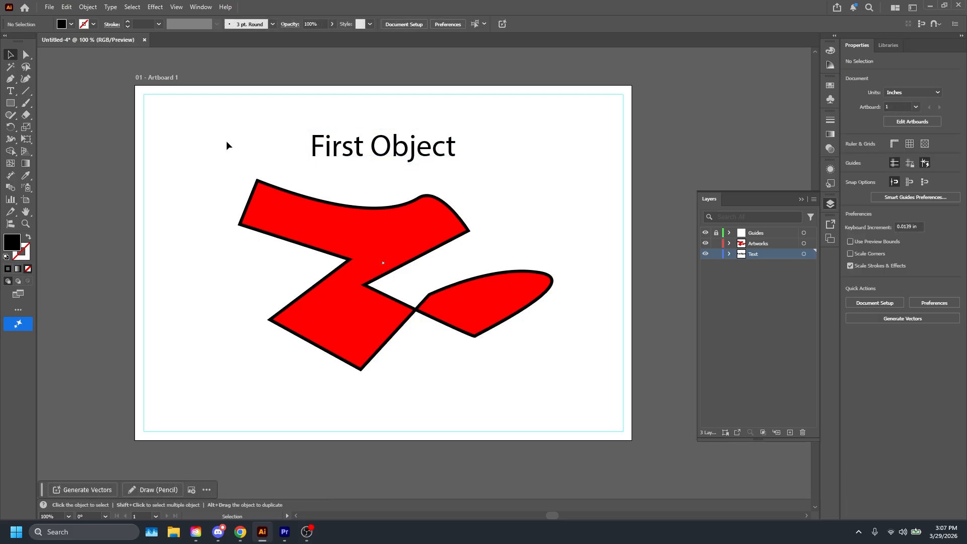